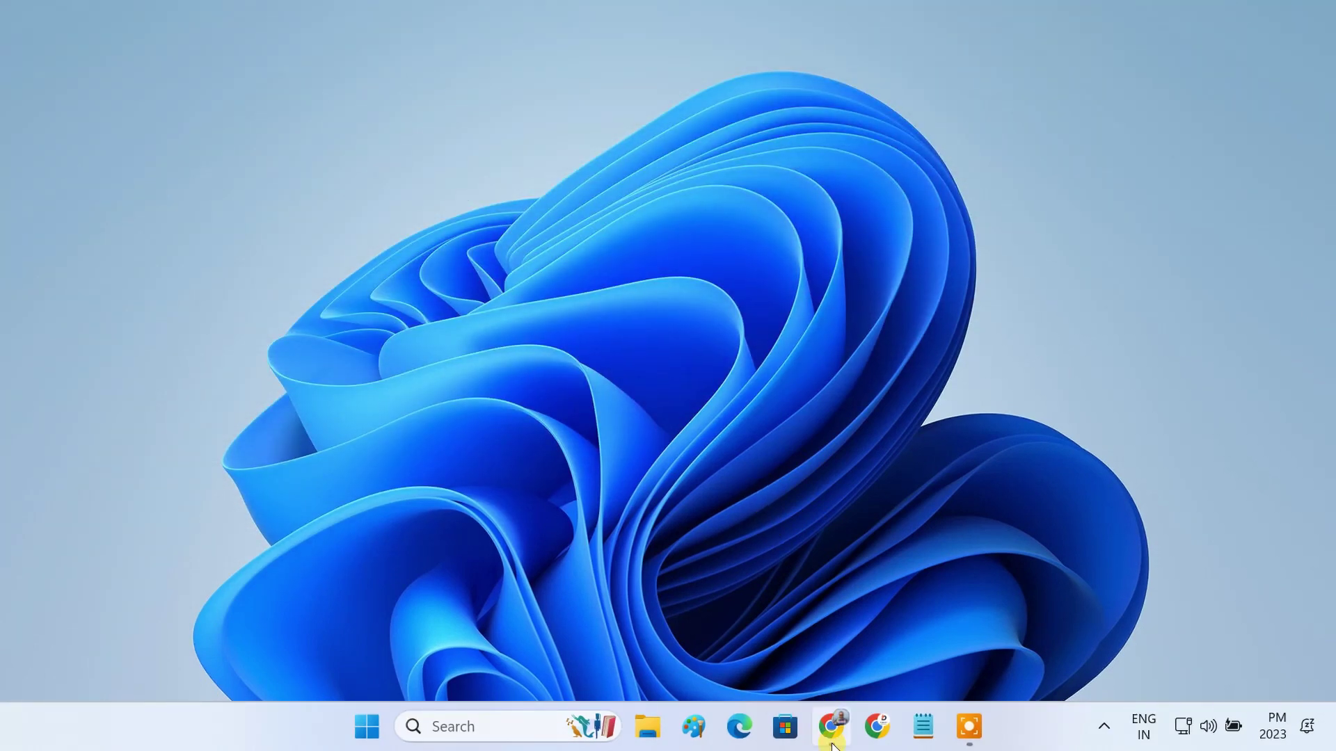
# Step: Open Chrome and log into the router at 192.168.0.1 with the saved password
pyautogui.click(831, 726)
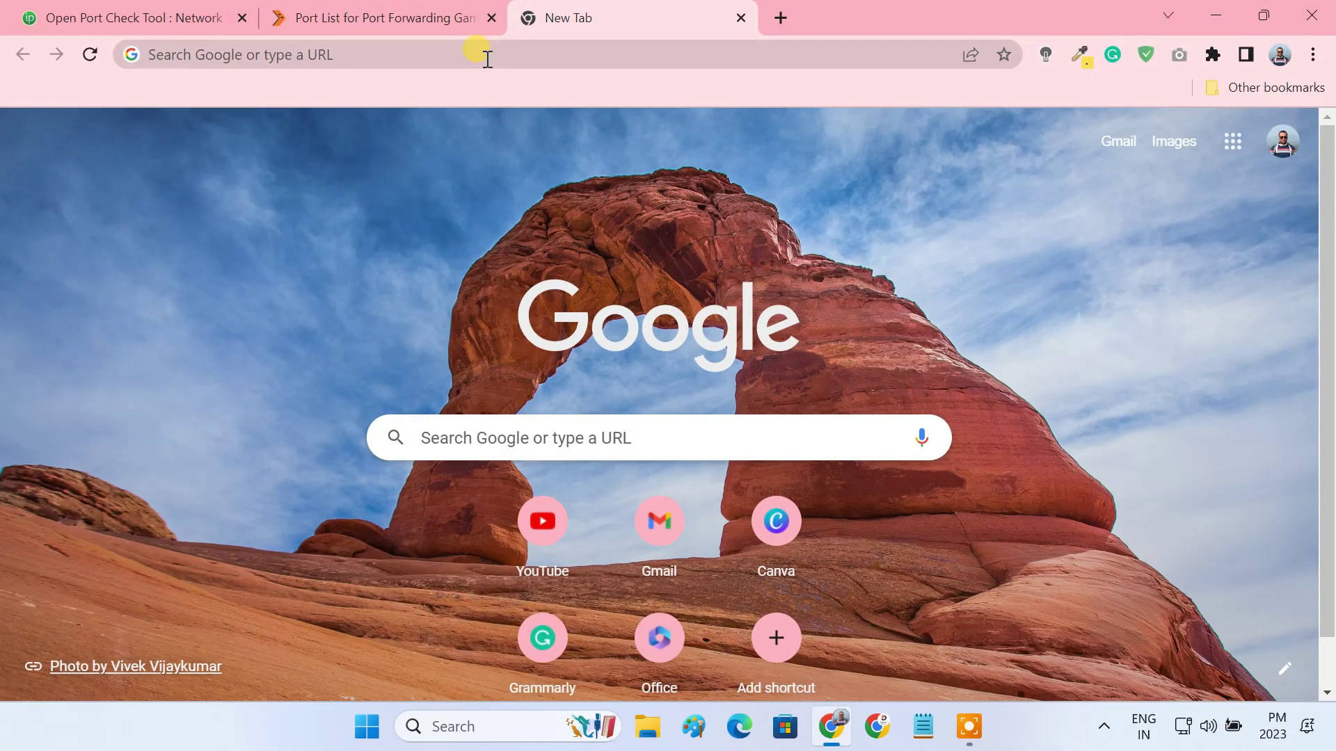
pyautogui.click(474, 56)
pyautogui.write('192')
pyautogui.press('Return')
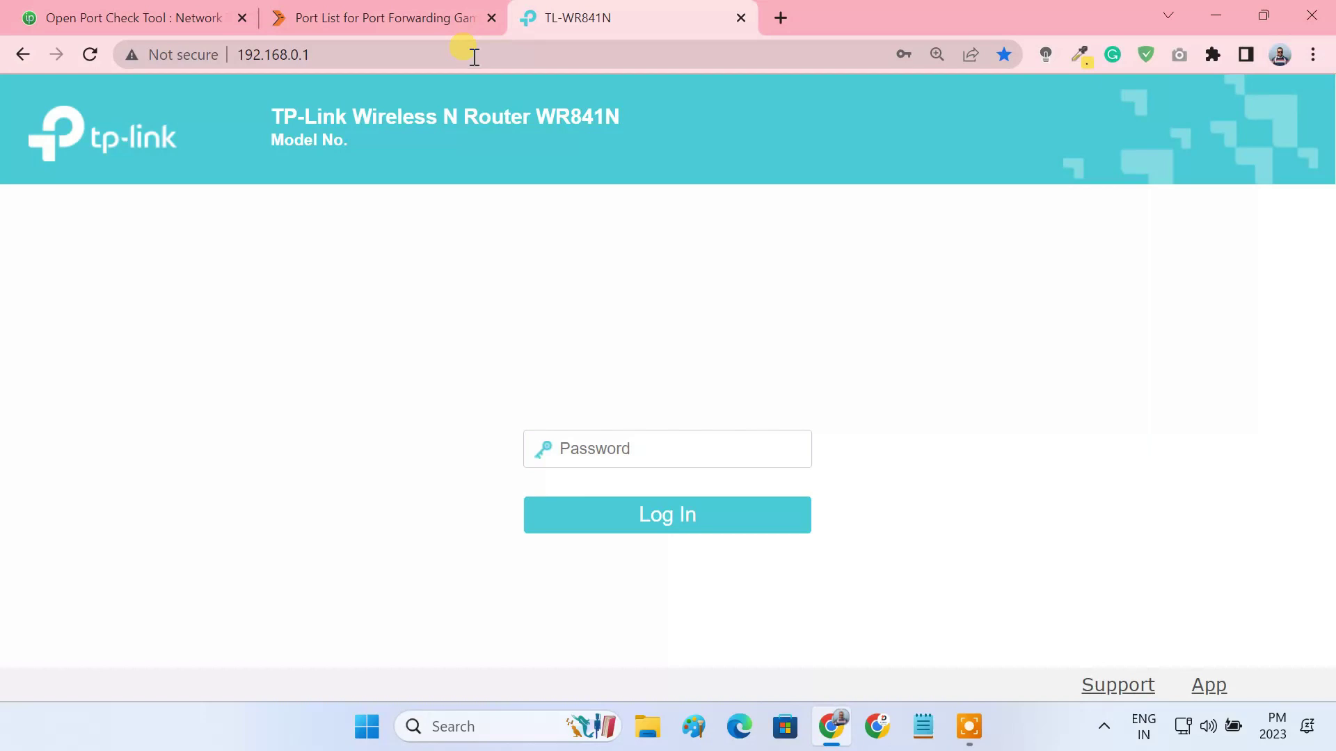
pyautogui.click(652, 448)
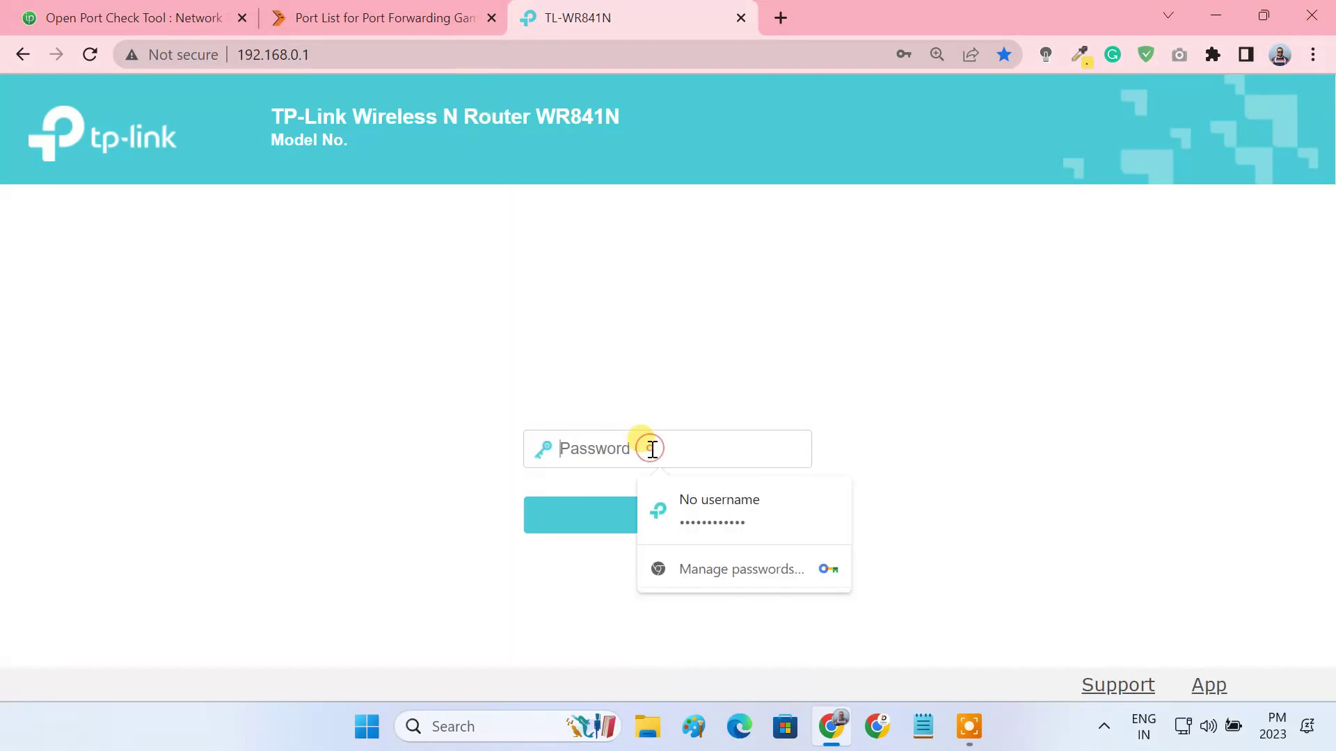
pyautogui.click(686, 501)
pyautogui.click(670, 533)
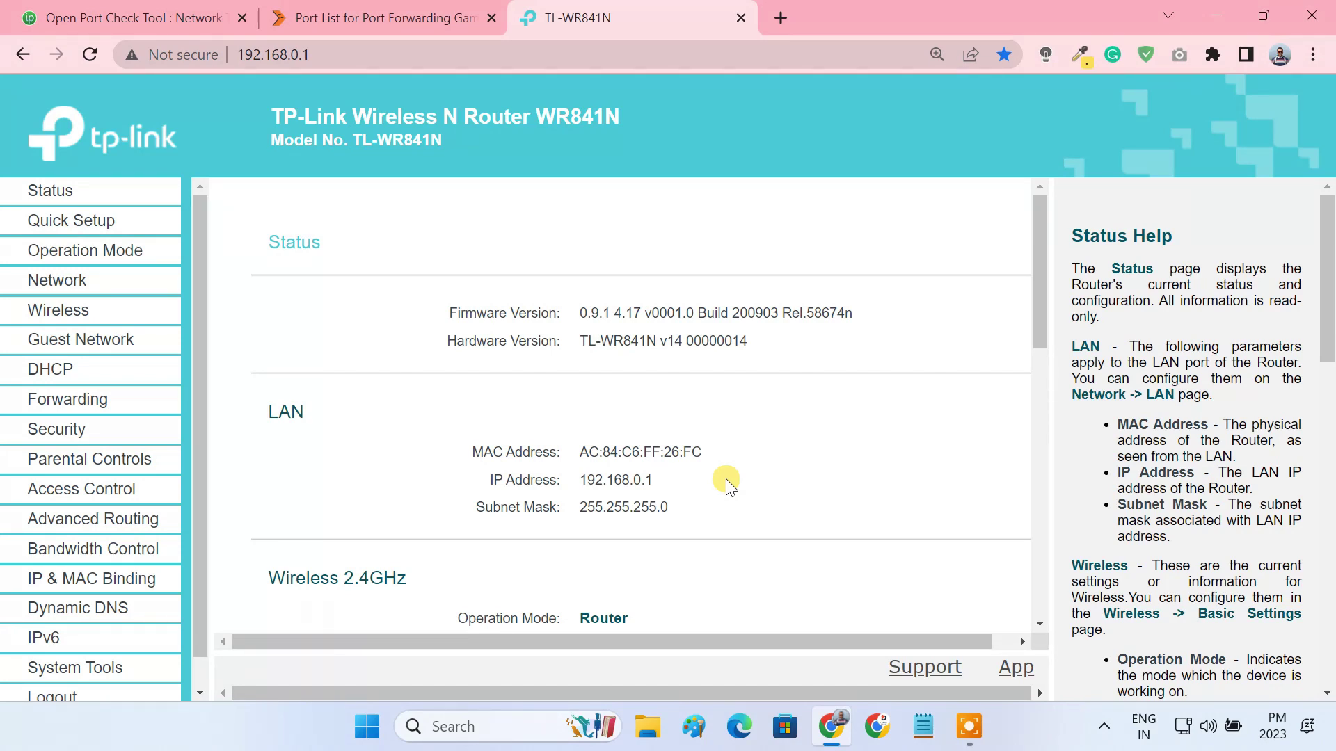
# Step: Copy the desktop PC's MAC address and IP 192.168.0.106 from the DHCP Clients List
pyautogui.click(96, 371)
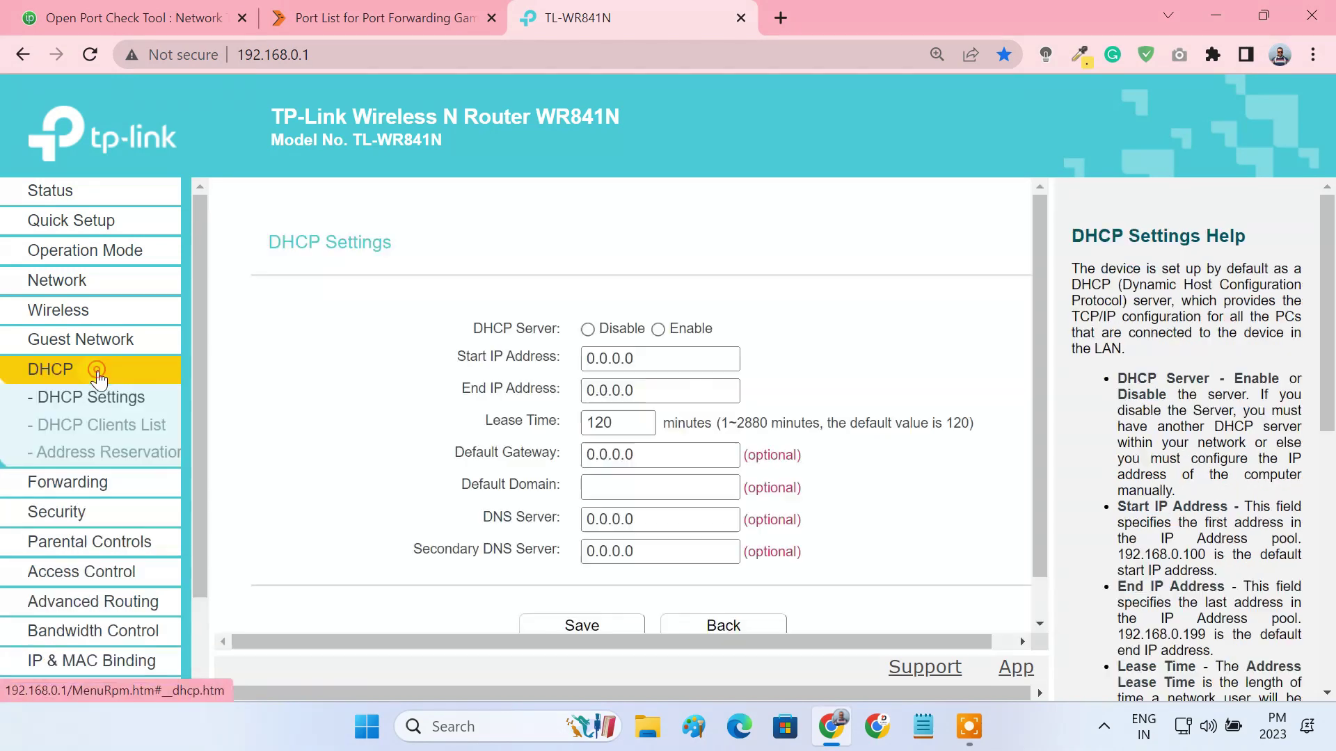
pyautogui.click(131, 432)
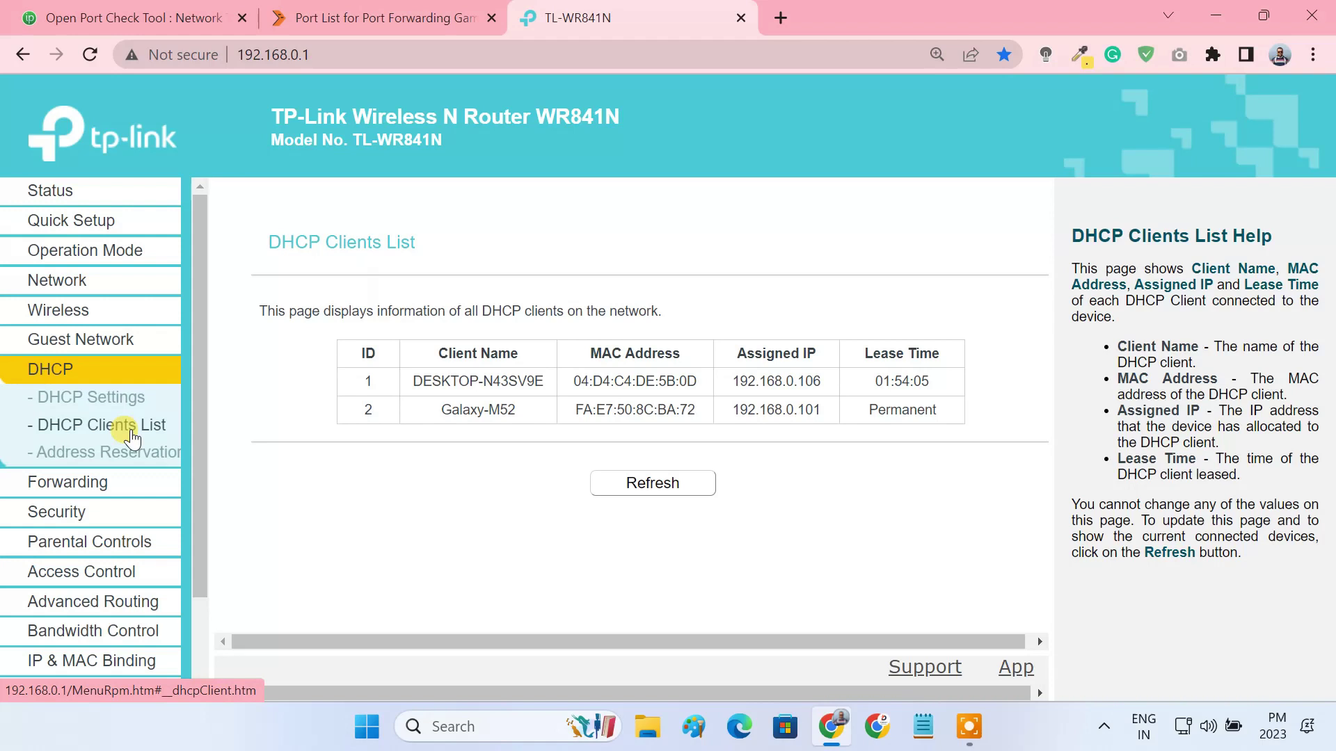
pyautogui.moveTo(572, 381); pyautogui.dragTo(837, 386)
pyautogui.hotkey('ctrl', 'c')
pyautogui.click(700, 383)
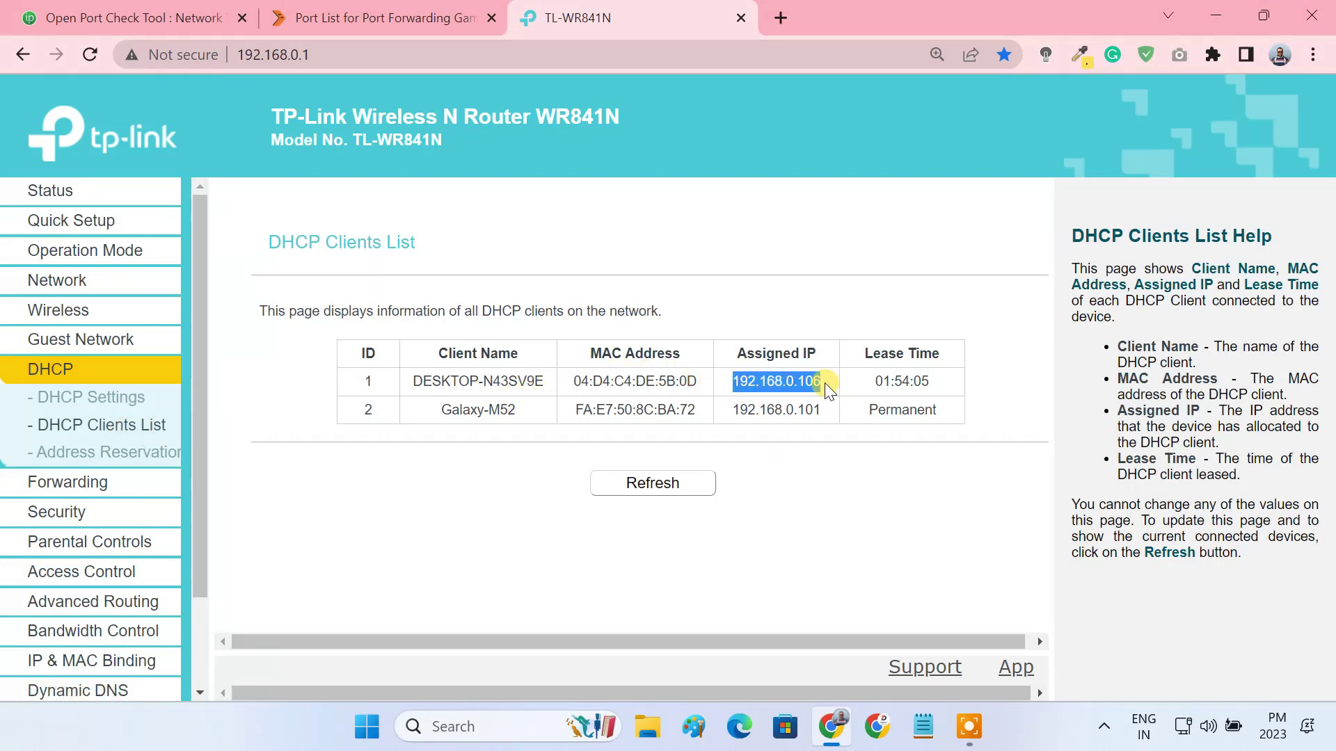
# Step: Add an Enabled DHCP address reservation binding that MAC to 192.168.0.106
pyautogui.click(102, 456)
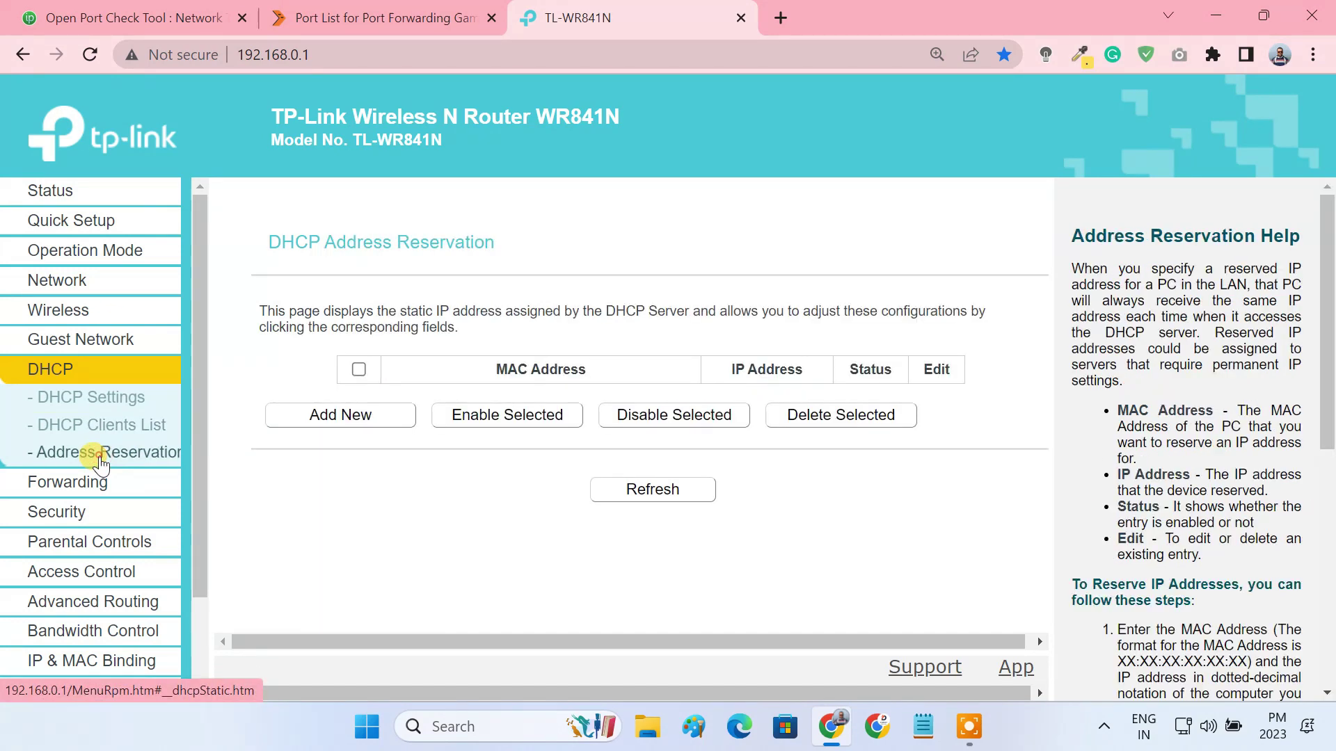
pyautogui.click(333, 423)
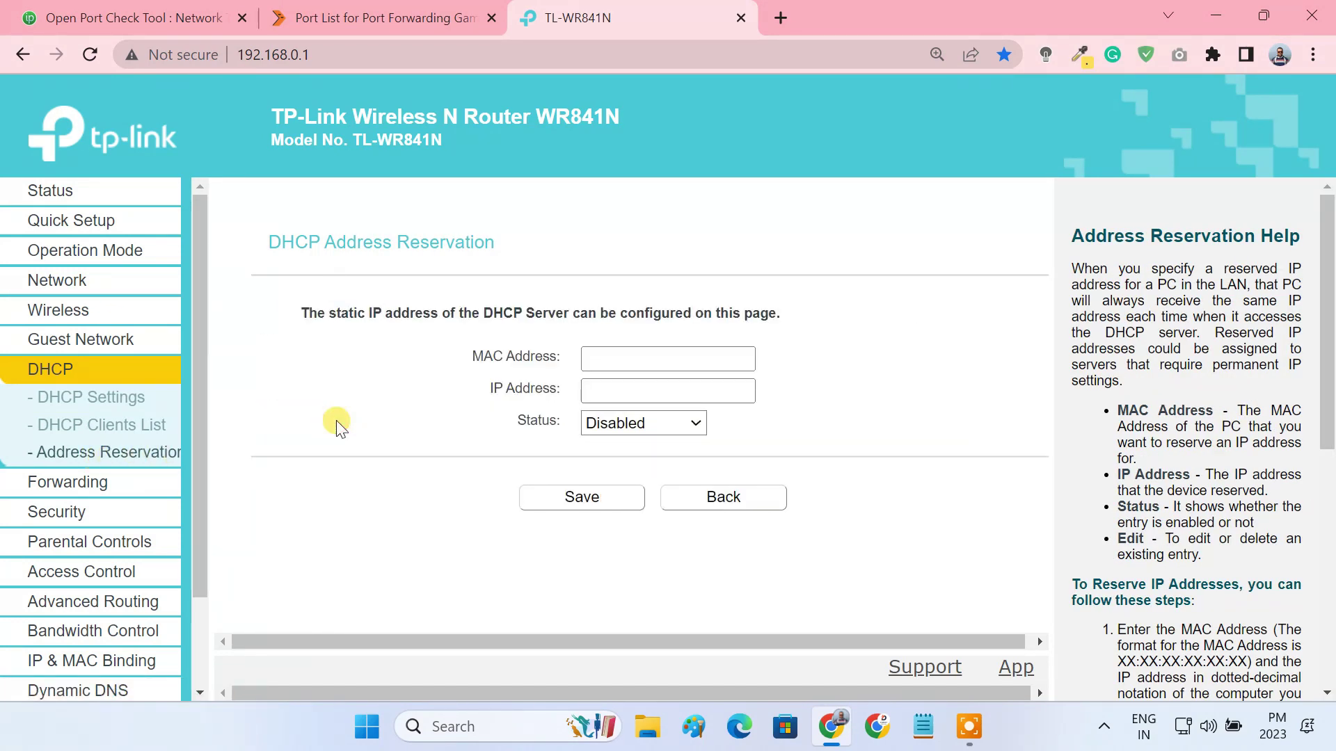
pyautogui.click(647, 364)
pyautogui.write('04:D4:C4:DE:5B:0D')
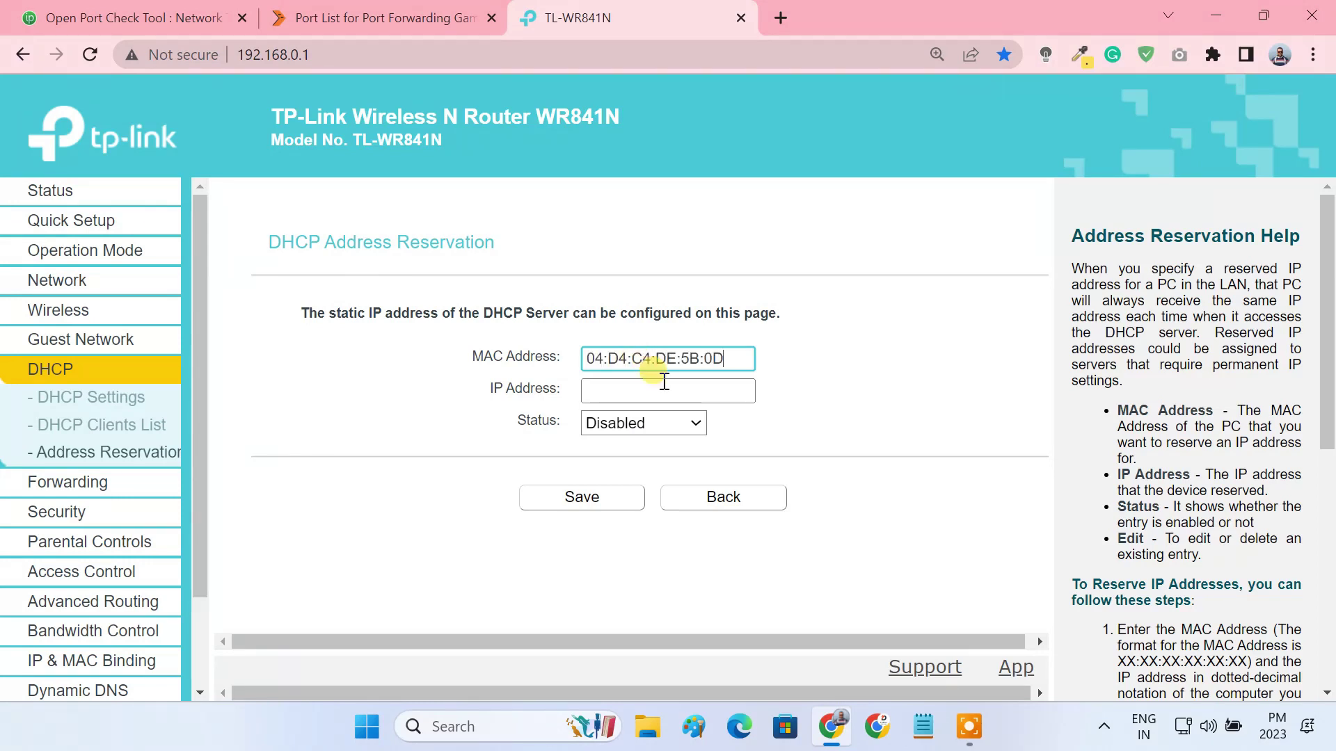
pyautogui.click(662, 394)
pyautogui.hotkey('ctrl', 'v')
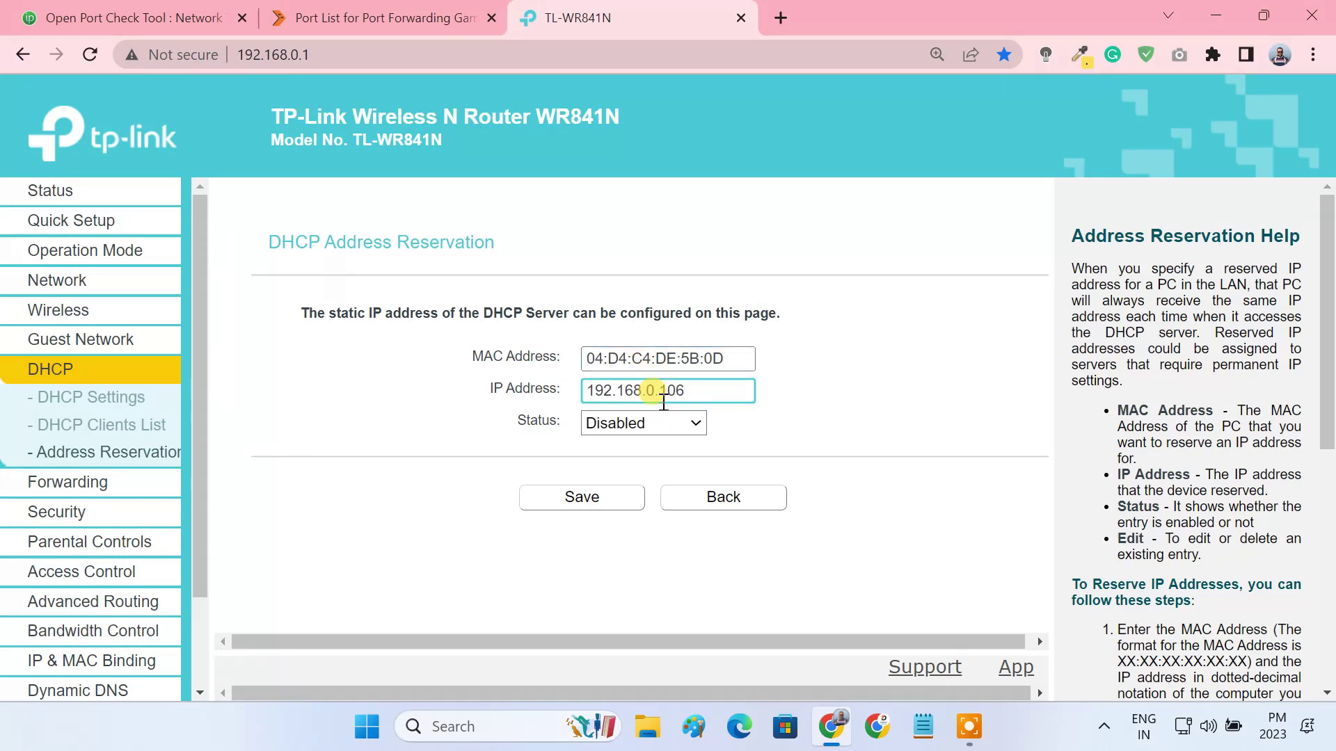
pyautogui.click(695, 419)
pyautogui.click(637, 461)
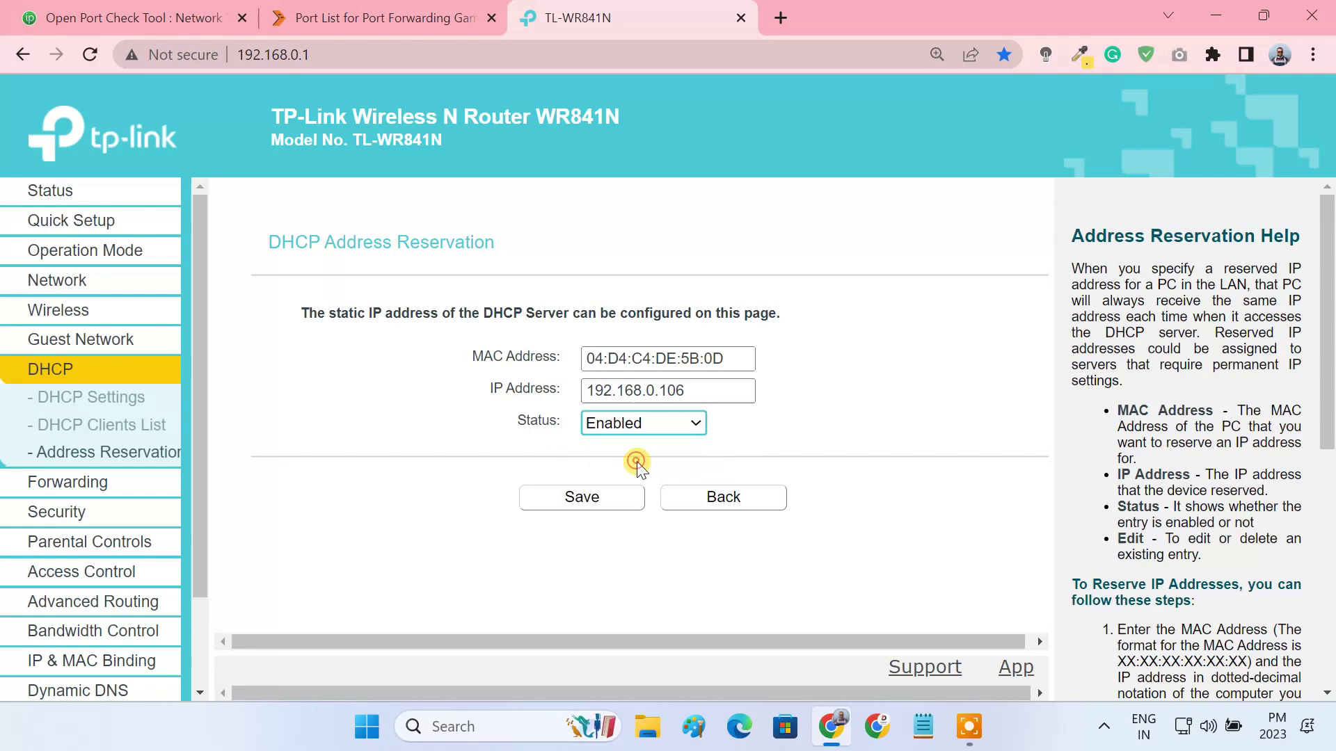
pyautogui.click(596, 498)
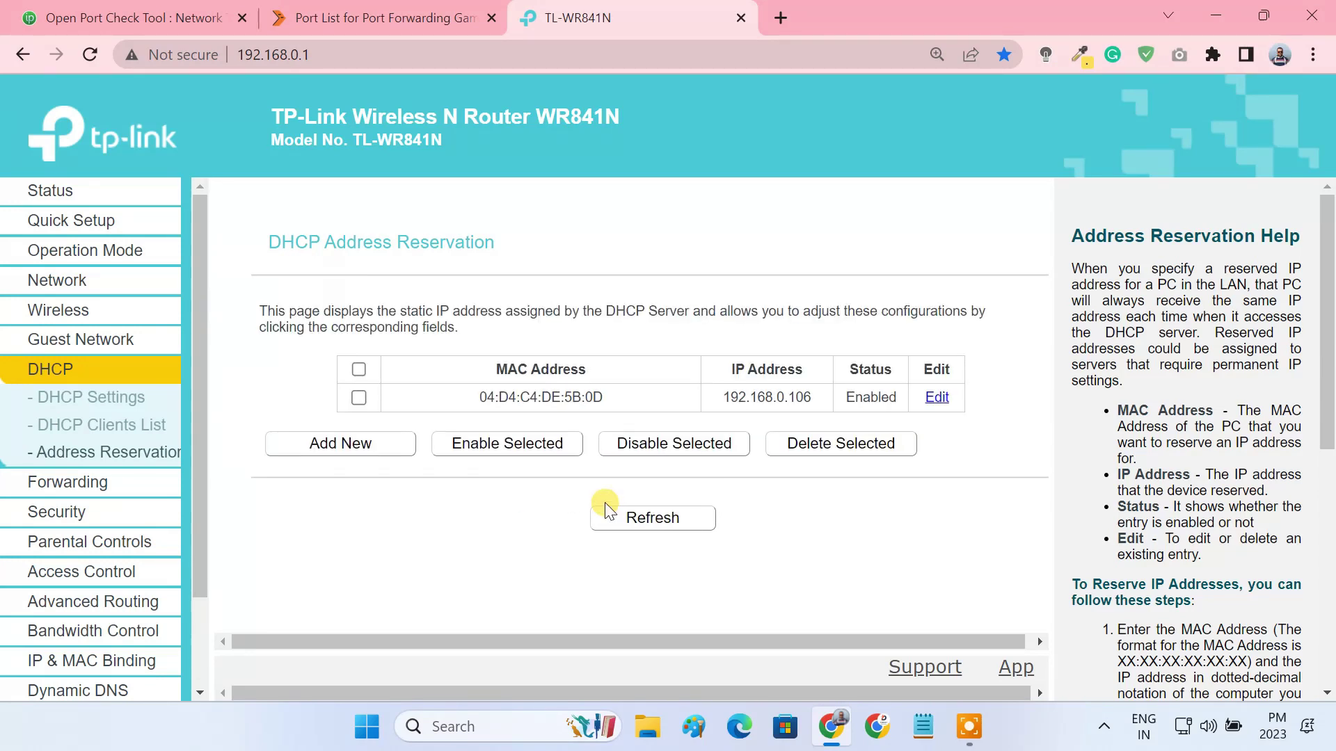
pyautogui.moveTo(816, 394); pyautogui.dragTo(724, 387)
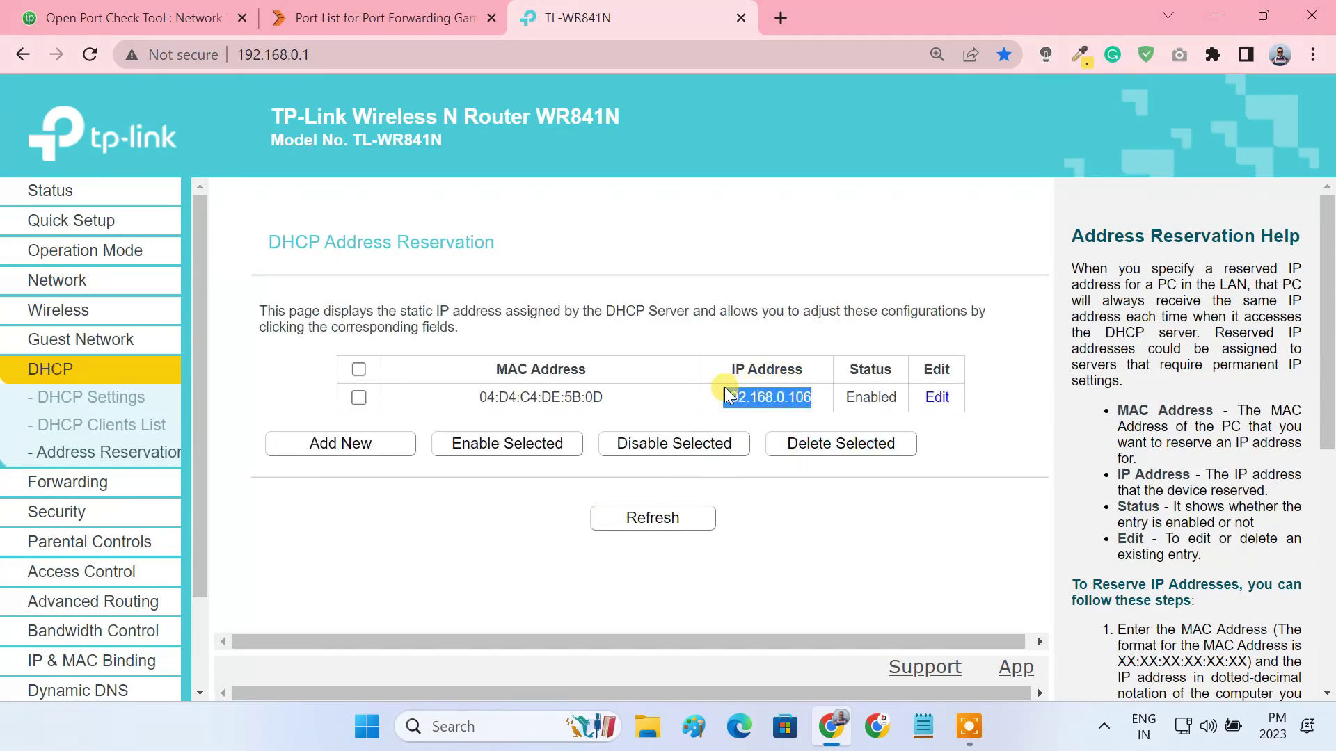
# Step: Begin a blank Forwarding > Virtual Server rule and switch to the portforward.com game ports tab
pyautogui.click(762, 411)
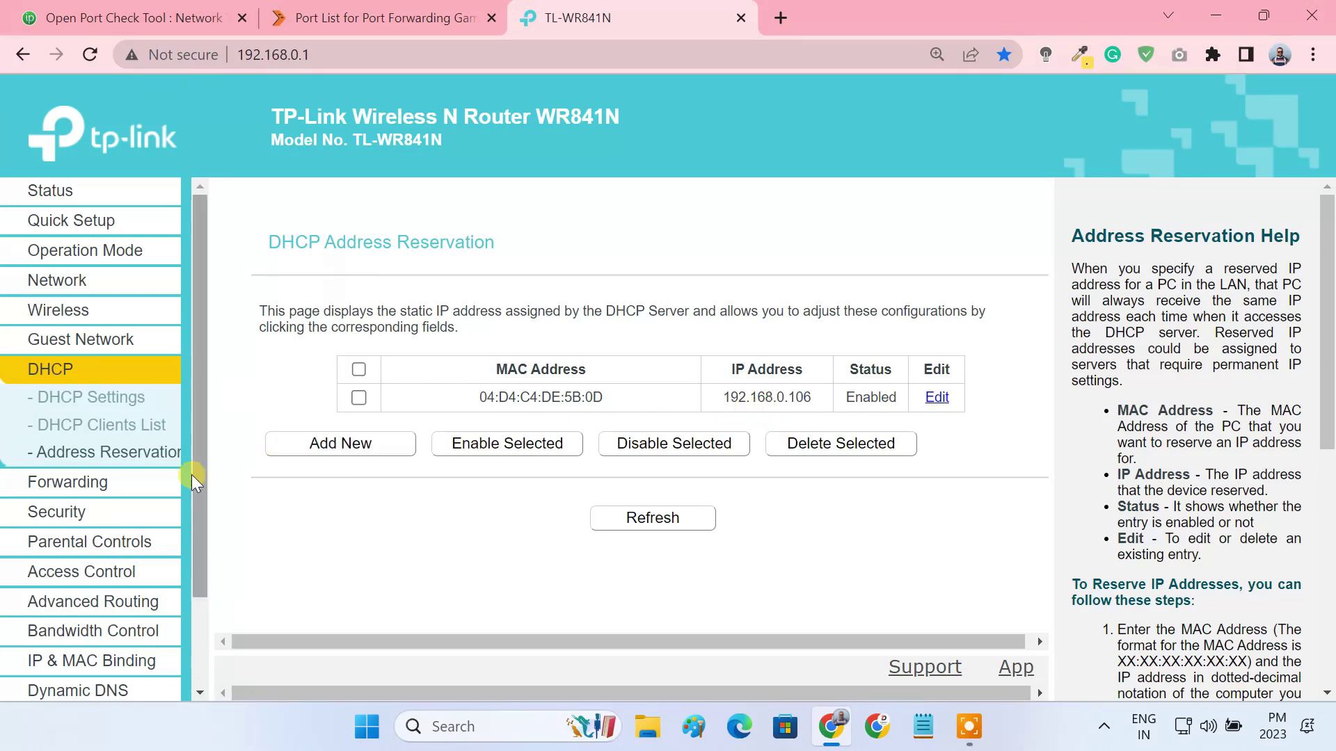
pyautogui.click(87, 496)
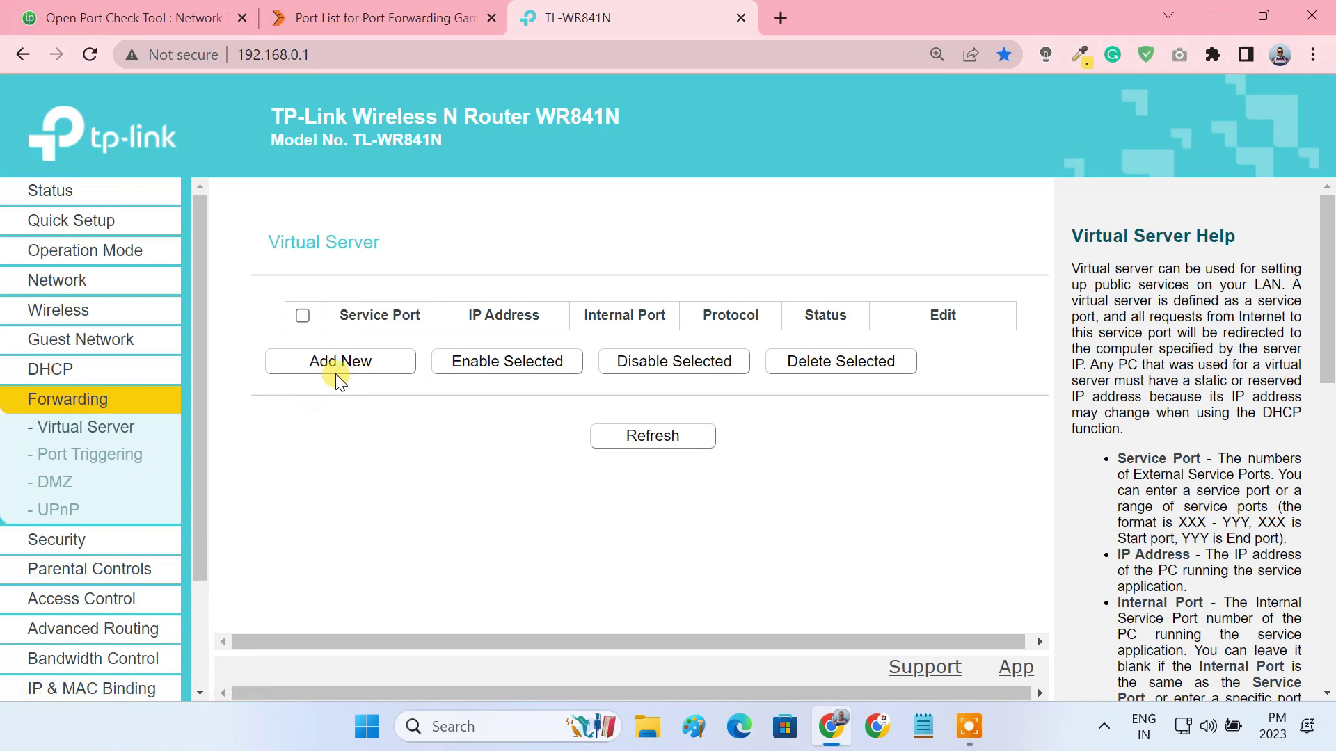
pyautogui.click(337, 373)
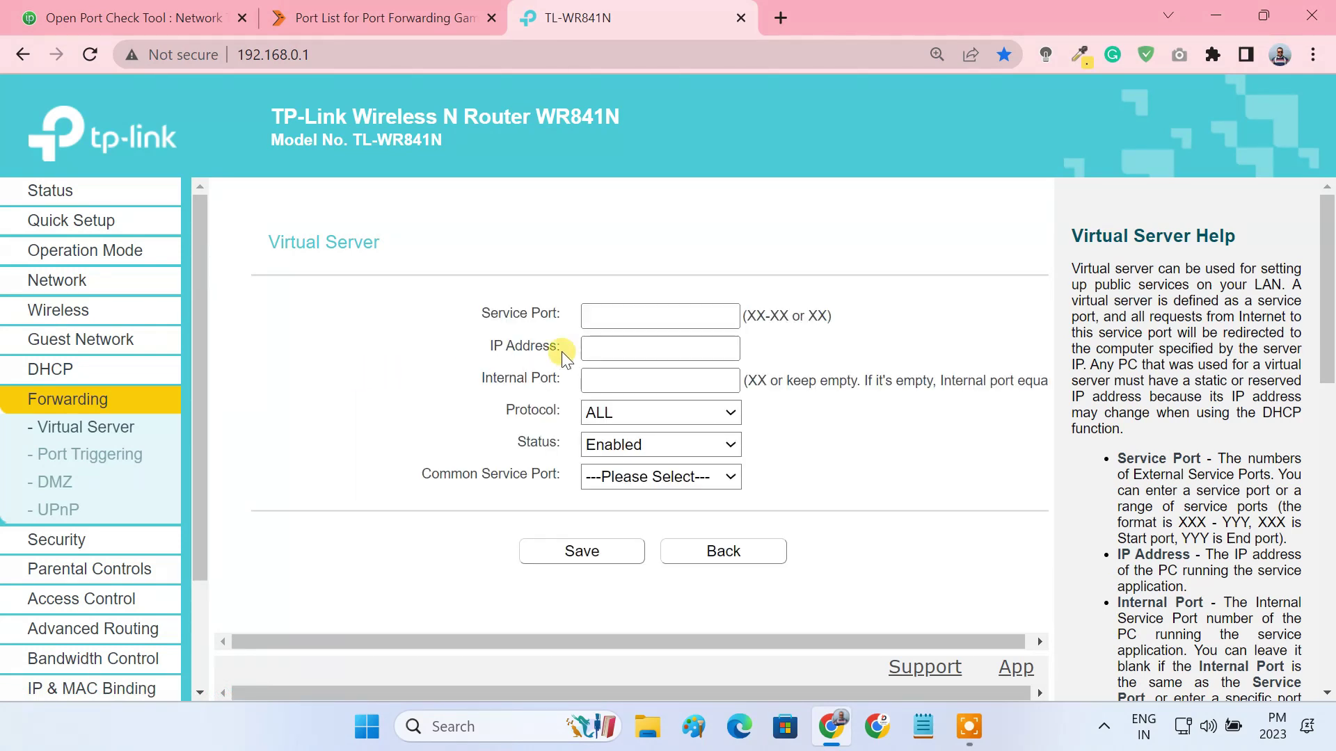
pyautogui.click(621, 320)
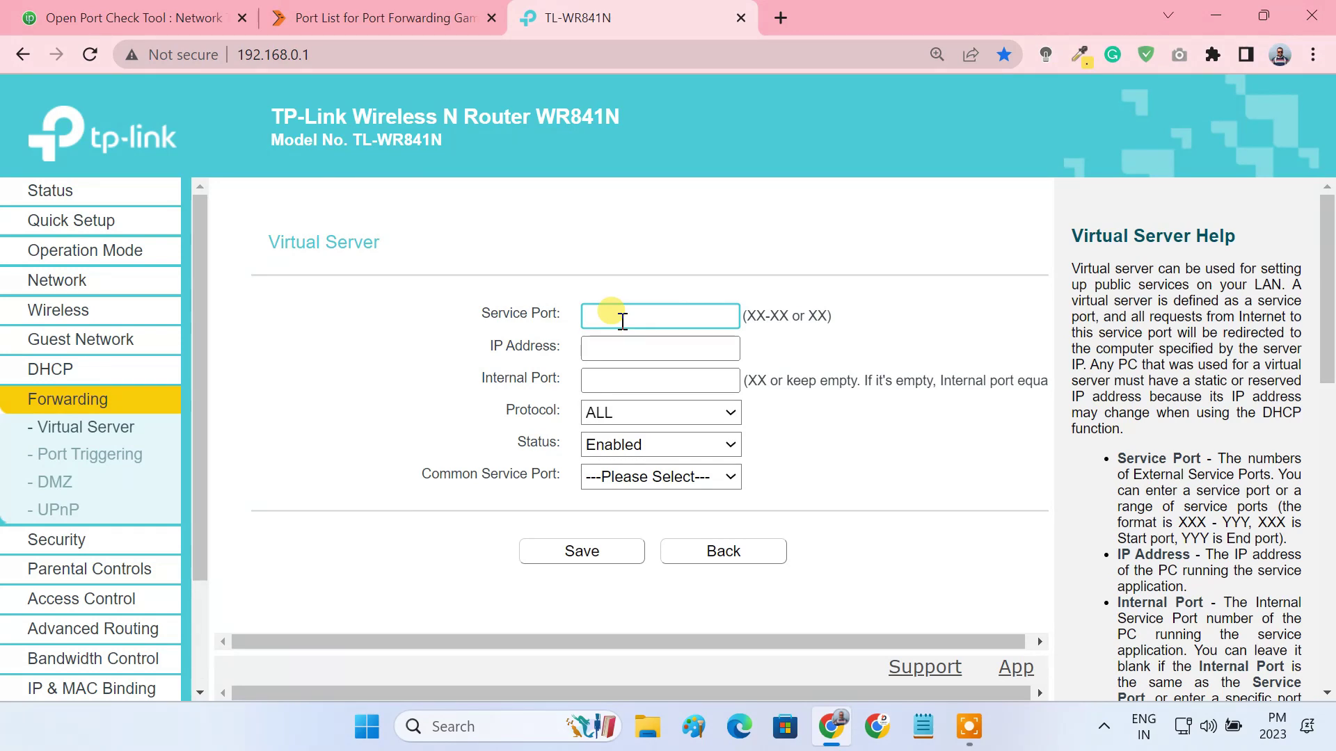
pyautogui.click(414, 21)
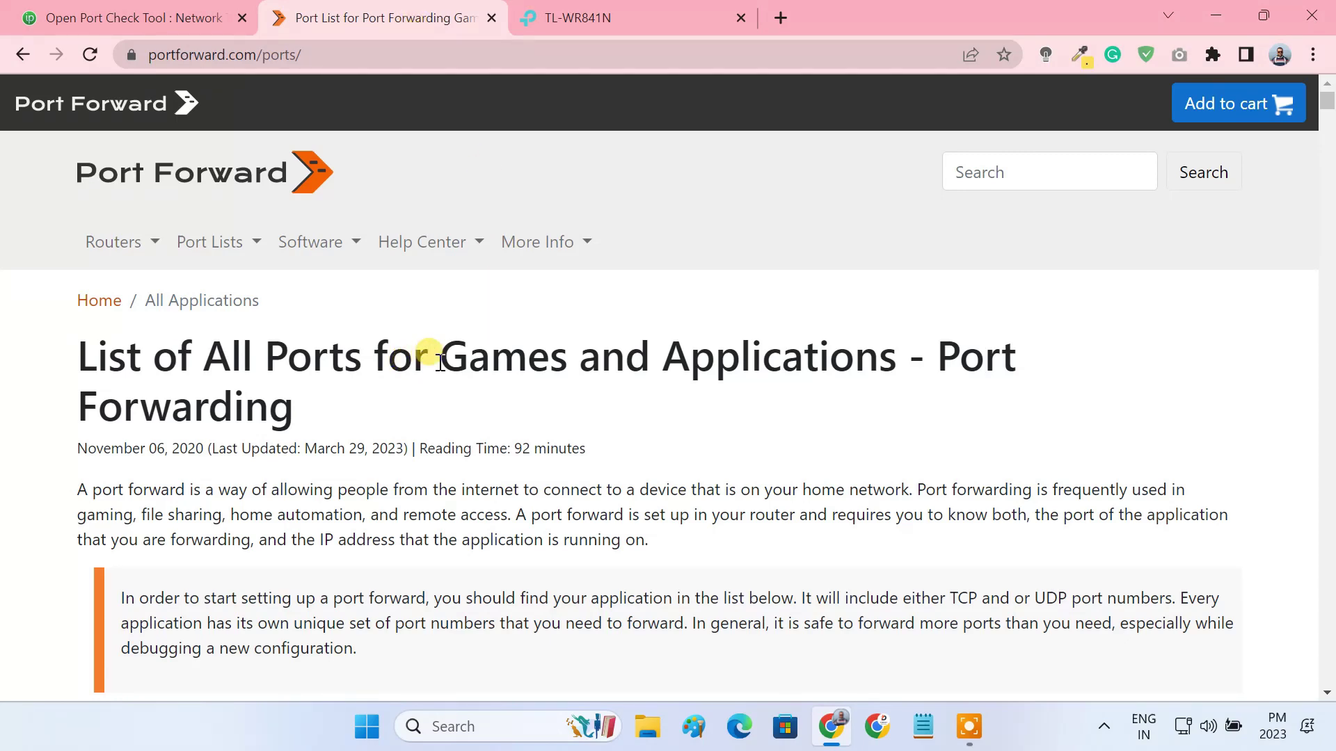
pyautogui.moveTo(451, 357); pyautogui.dragTo(861, 352)
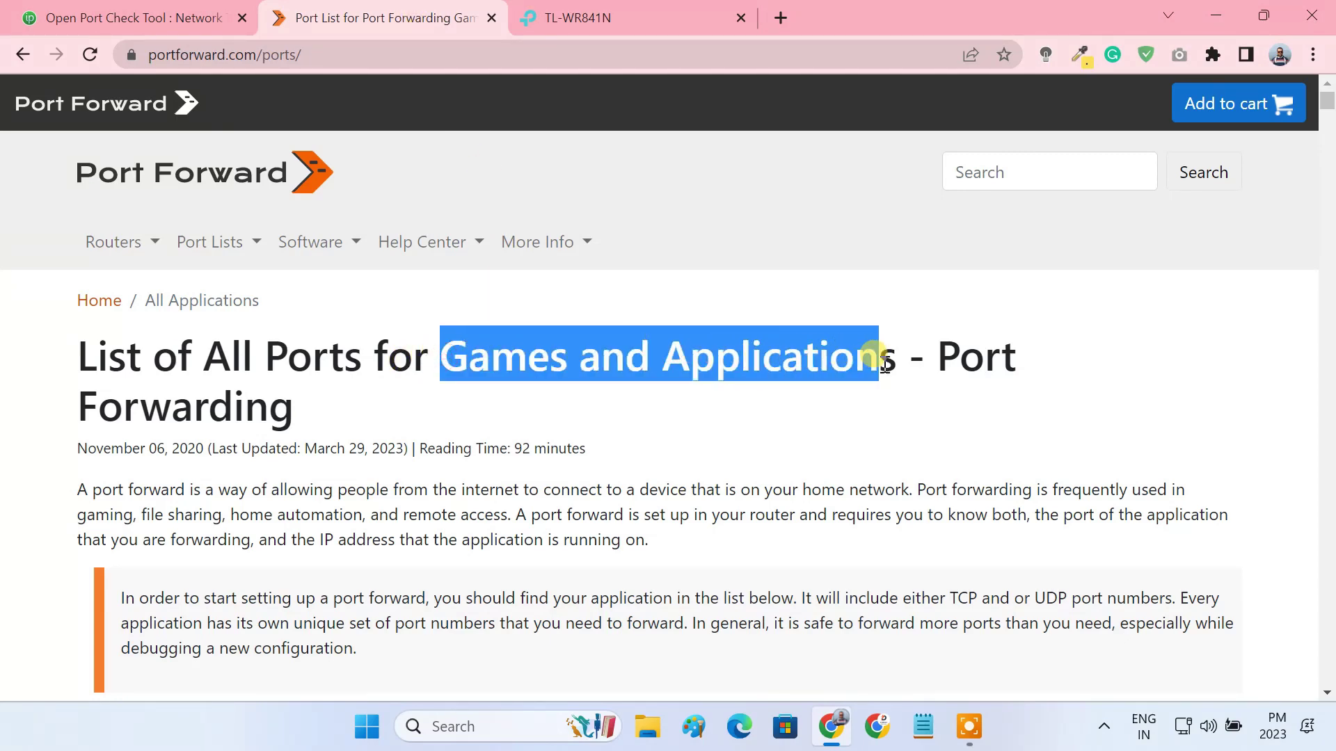
pyautogui.click(871, 409)
pyautogui.scroll(-15, 871, 409)
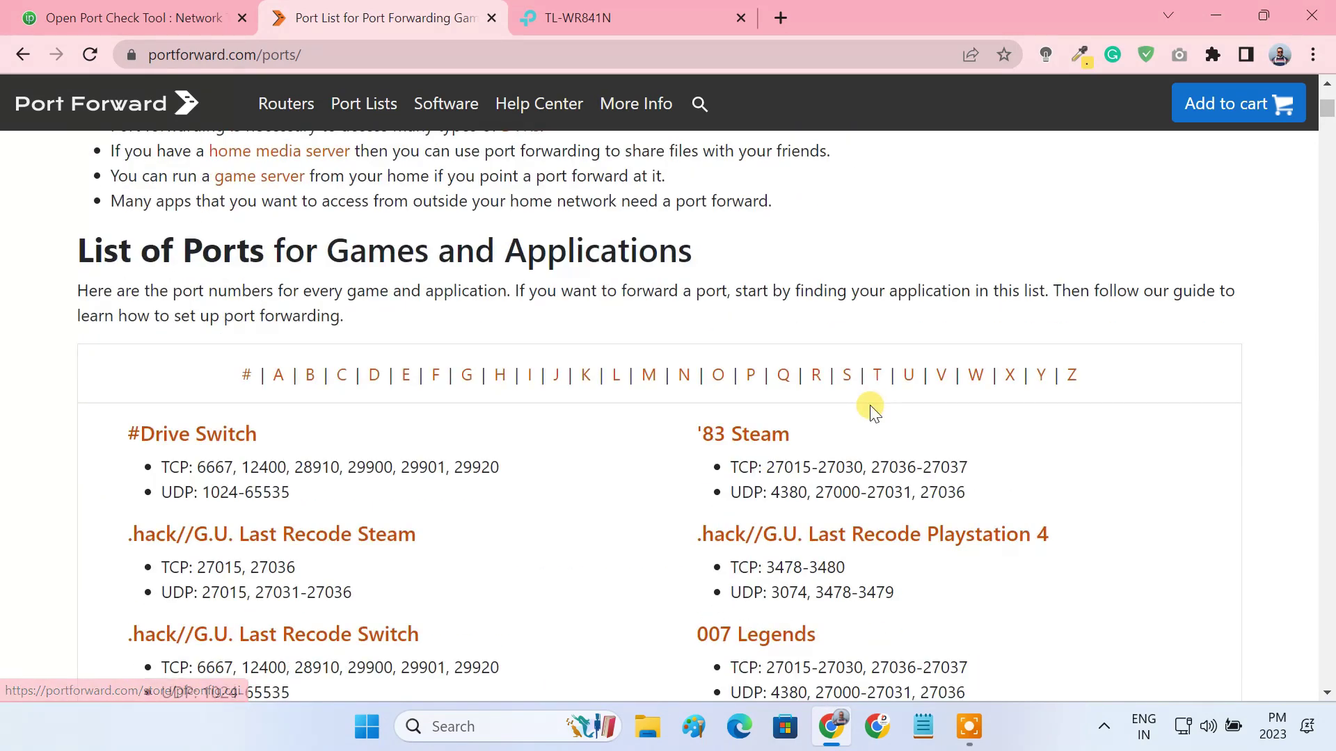
pyautogui.click(650, 382)
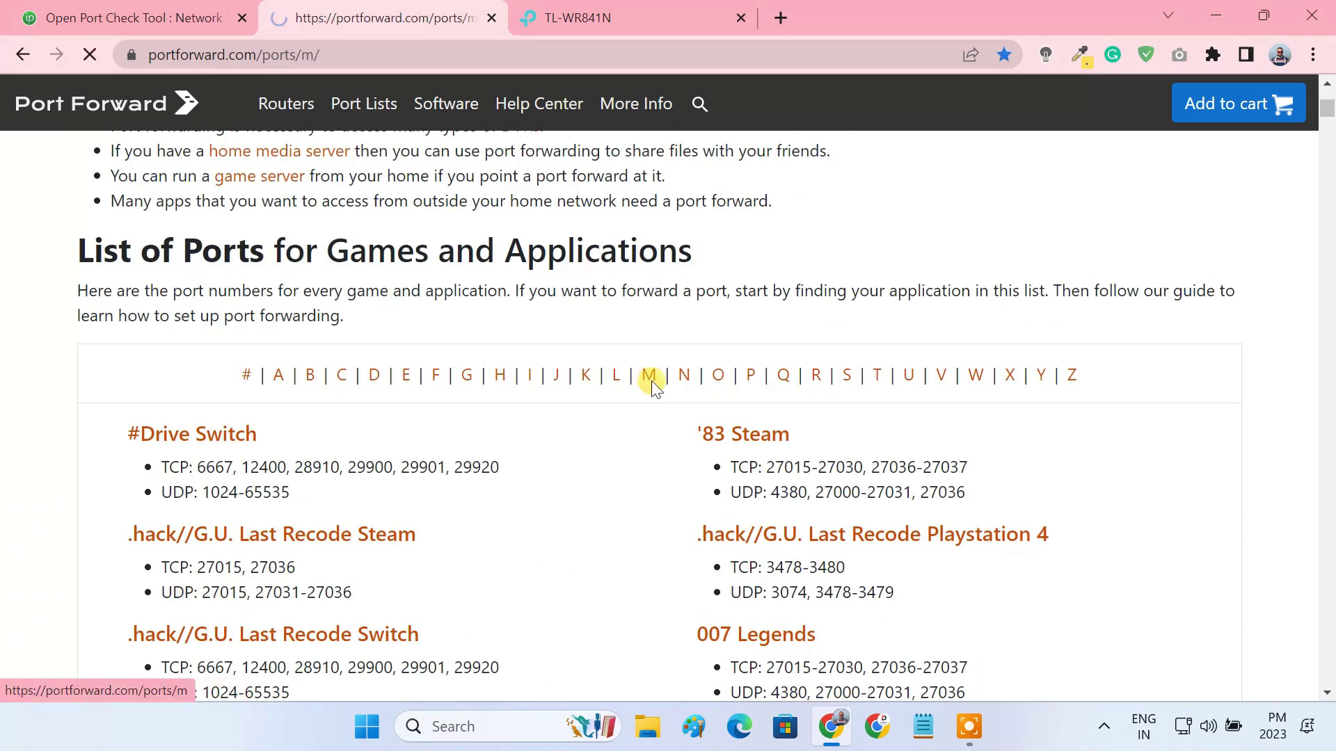
pyautogui.hotkey('ctrl', 'f')
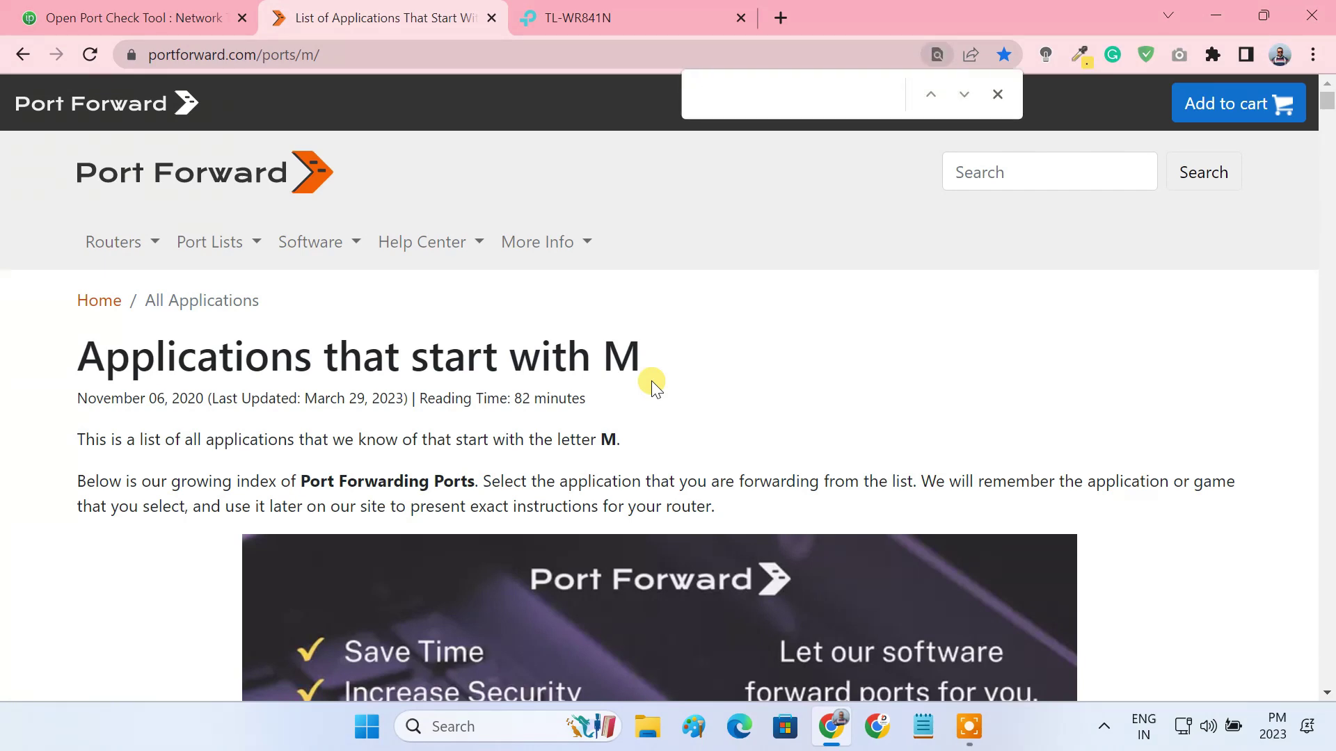
pyautogui.write('Minecraft')
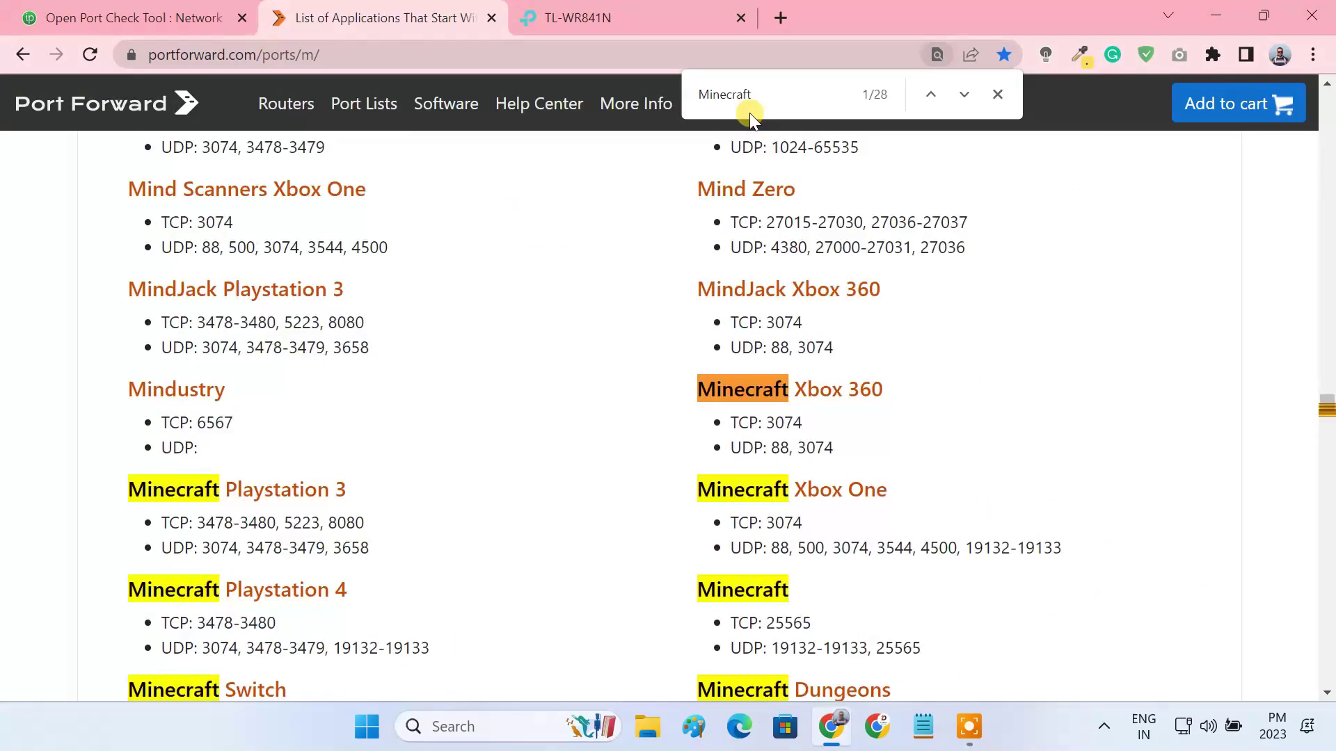
pyautogui.scroll(-3, 890, 512)
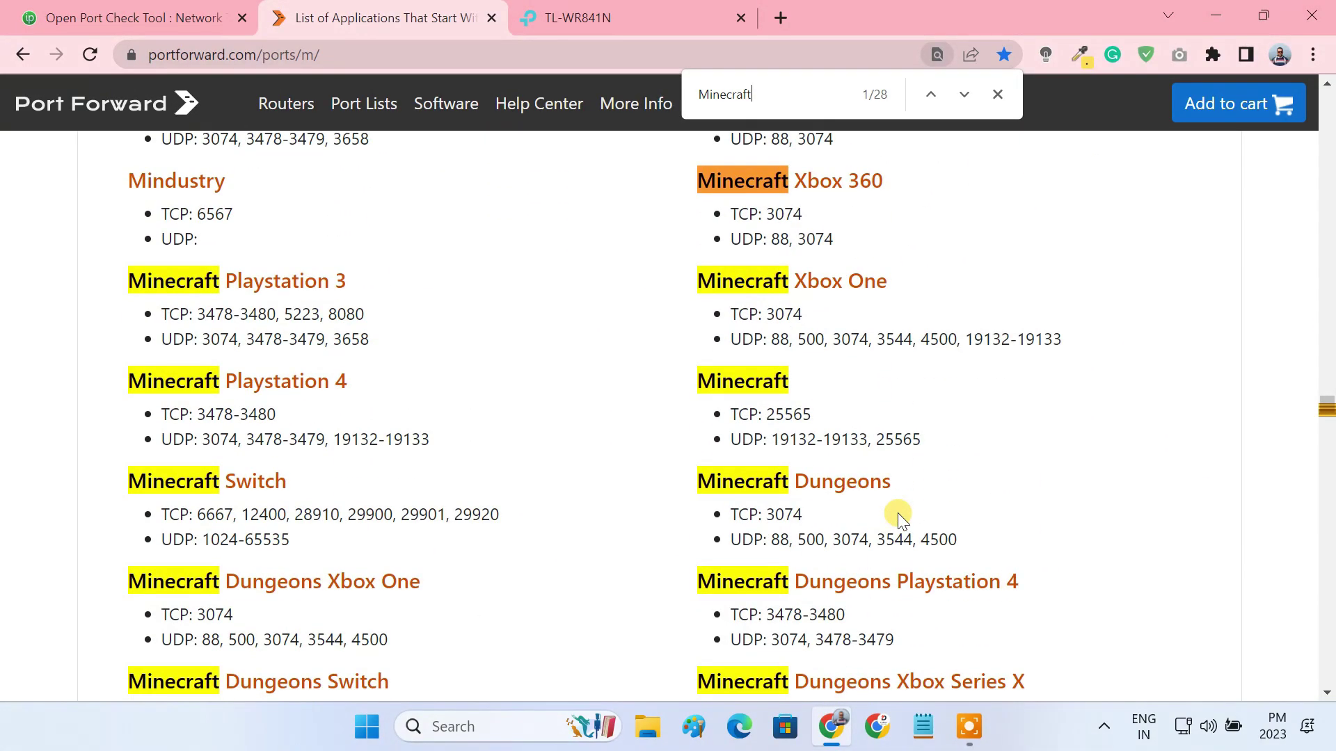
pyautogui.moveTo(814, 415); pyautogui.dragTo(726, 416)
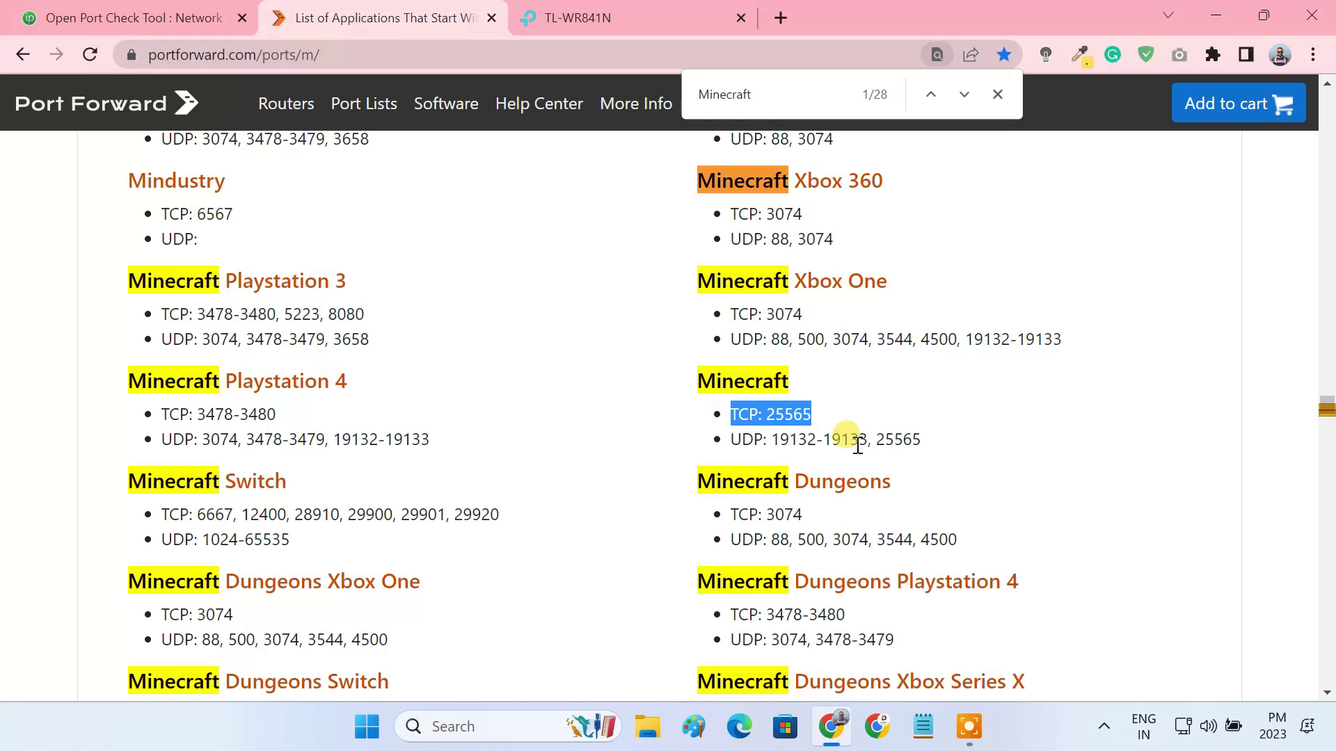
pyautogui.moveTo(932, 451); pyautogui.dragTo(725, 446)
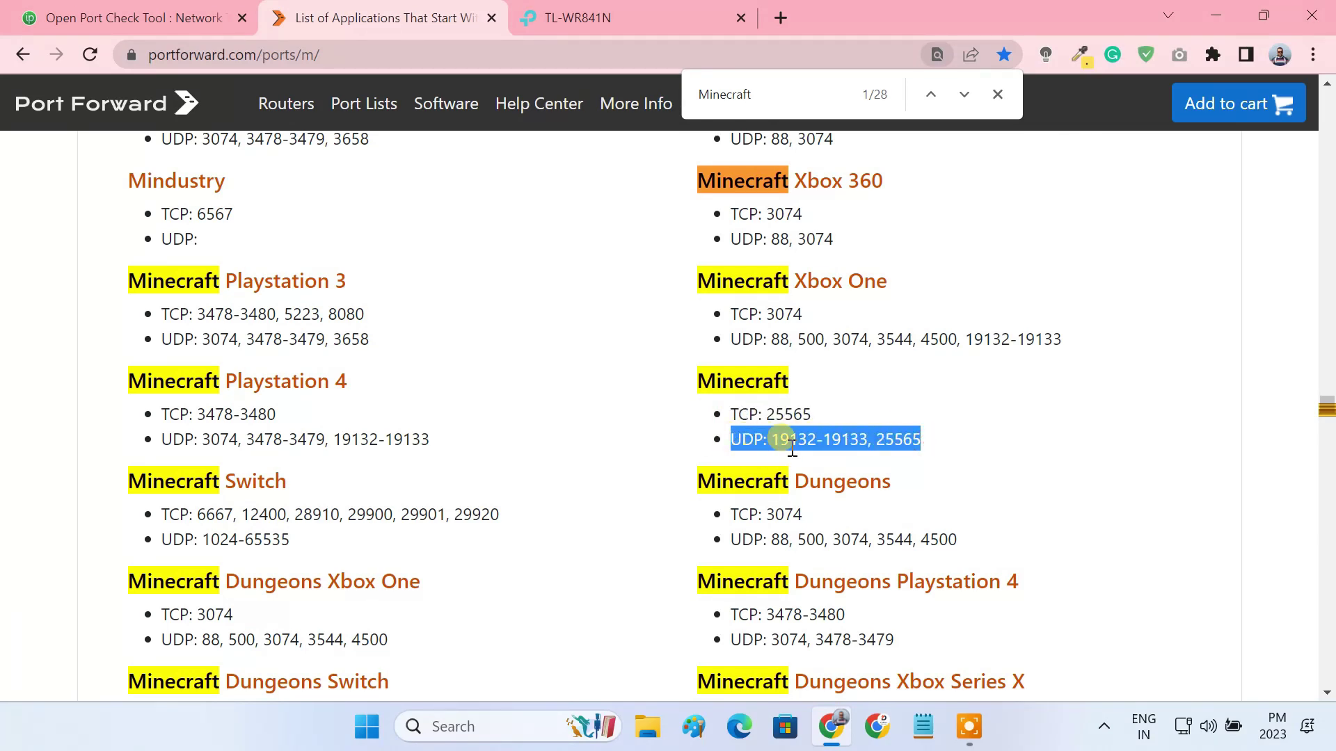
pyautogui.doubleClick(818, 416)
pyautogui.hotkey('ctrl', 'c')
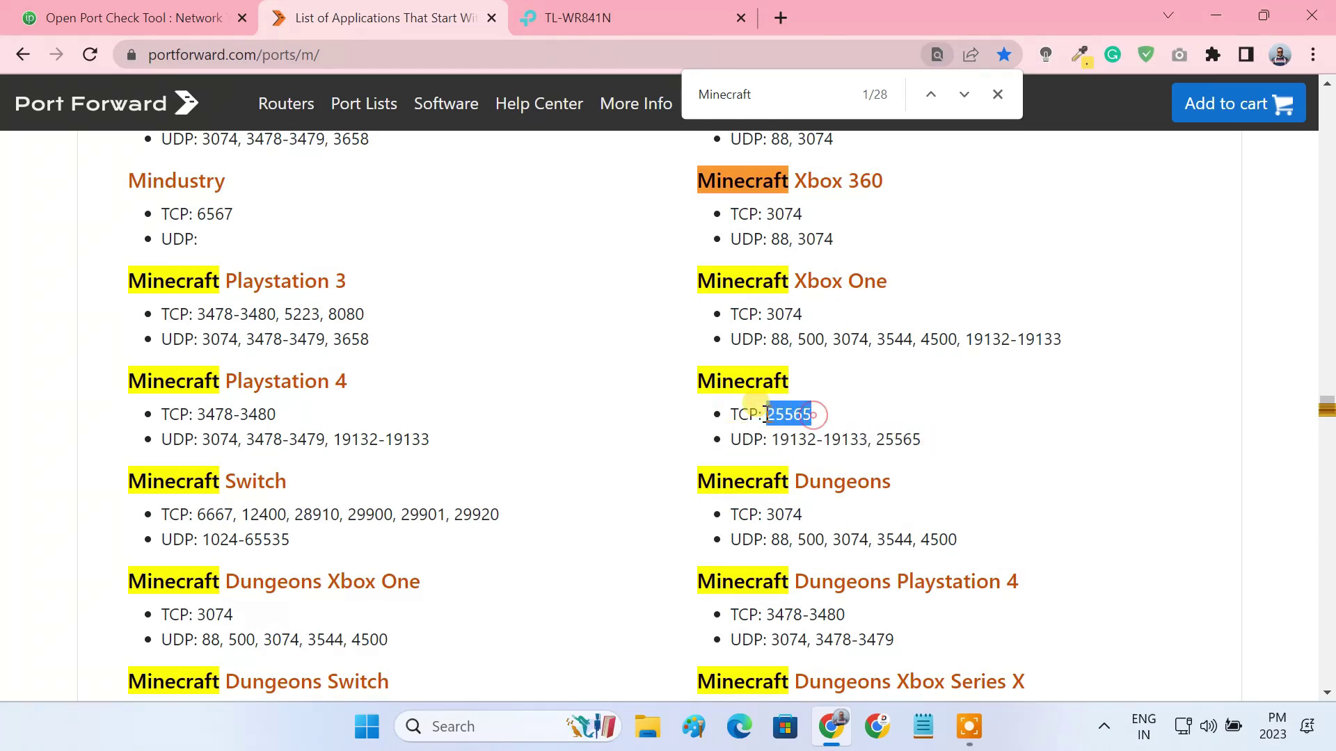
# Step: Fill the Virtual Server rule with service port 25565, IP 192.168.0.106, protocol TCP, and save it
pyautogui.click(599, 15)
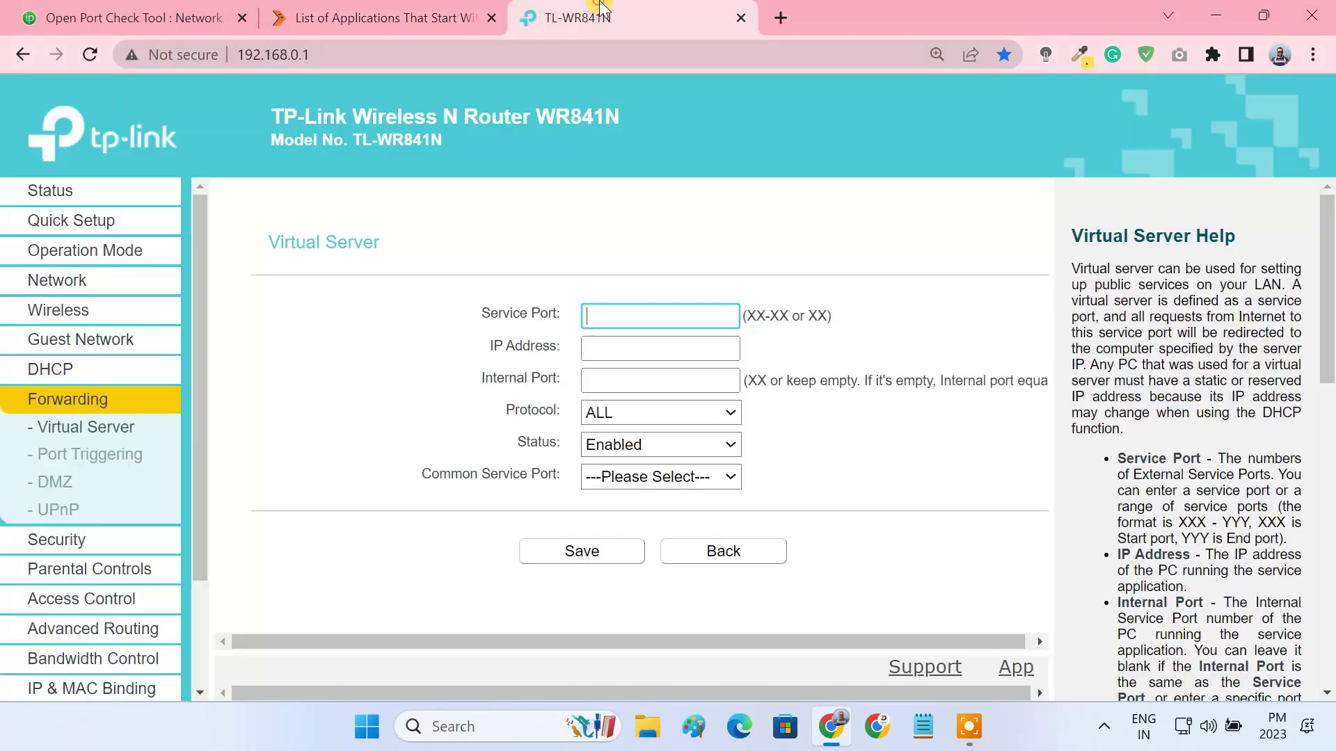
pyautogui.click(616, 319)
pyautogui.hotkey('ctrl', 'v')
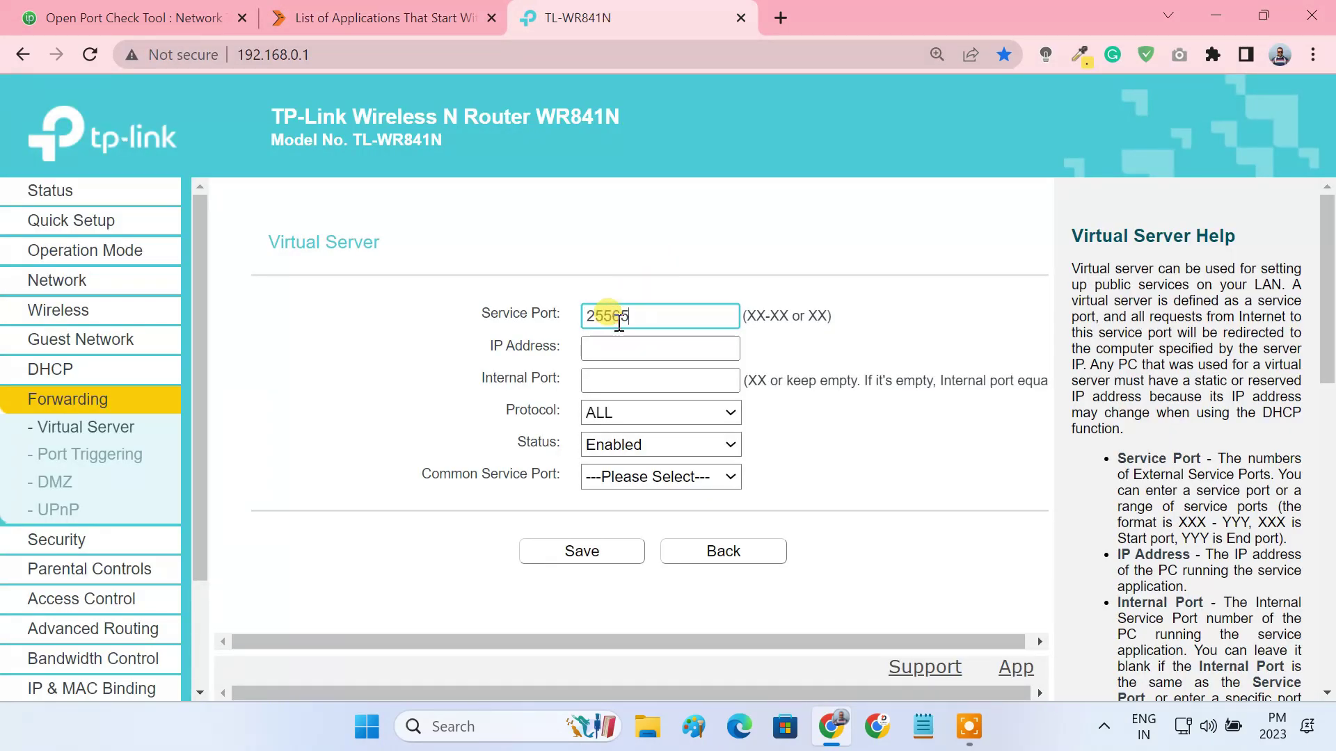
pyautogui.click(631, 345)
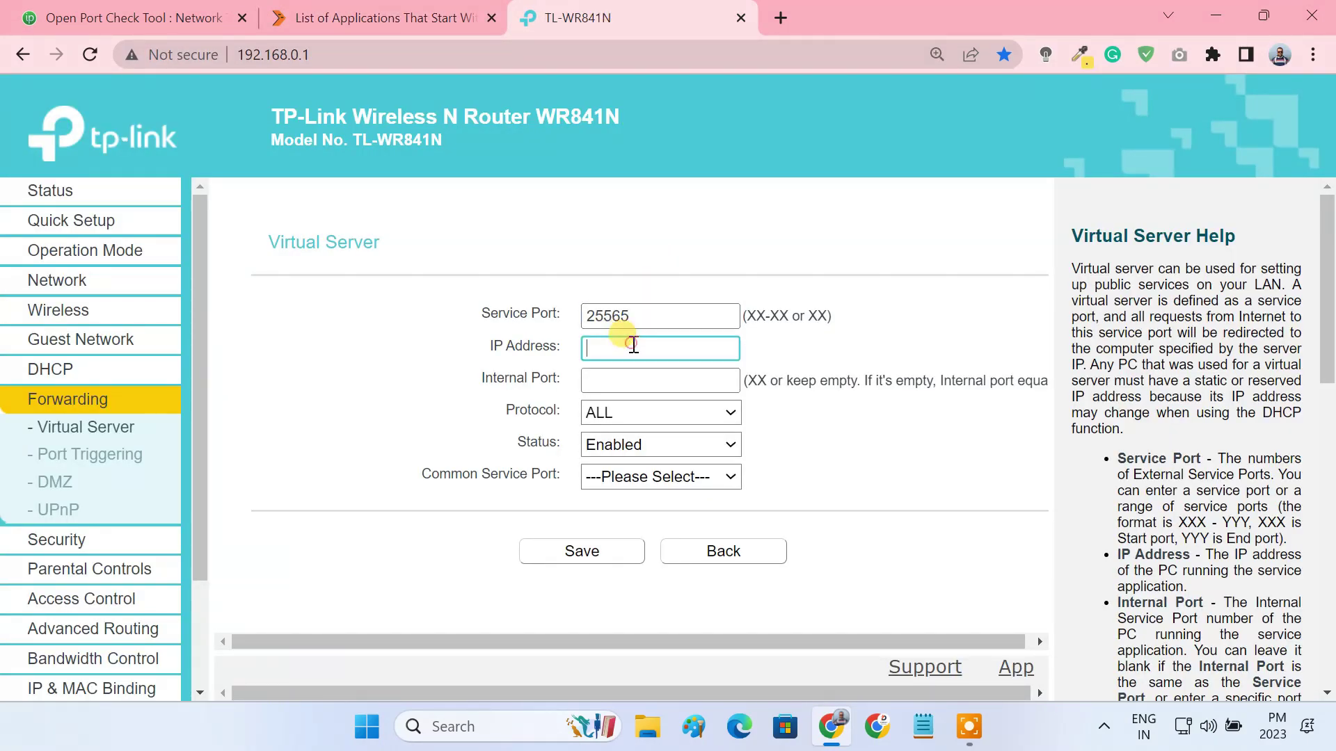
pyautogui.write('192.168.0.106')
pyautogui.click(650, 379)
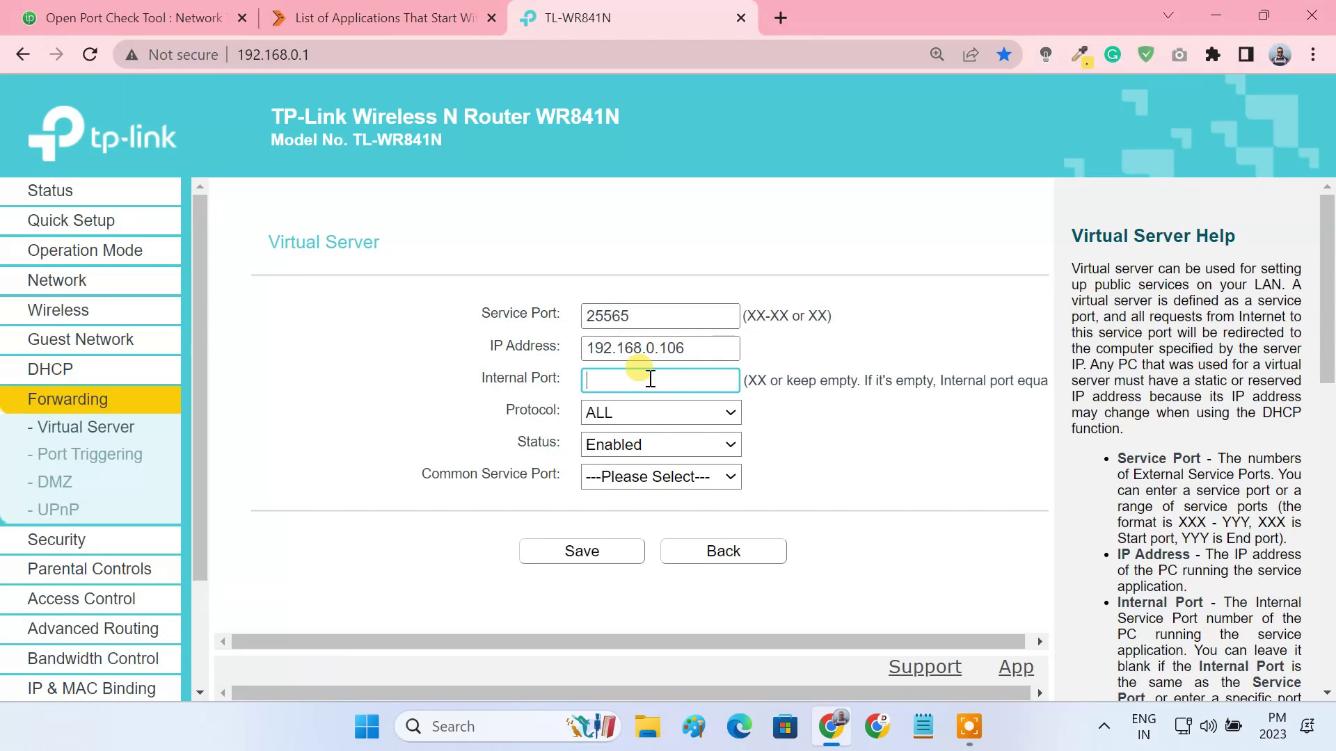
pyautogui.click(677, 416)
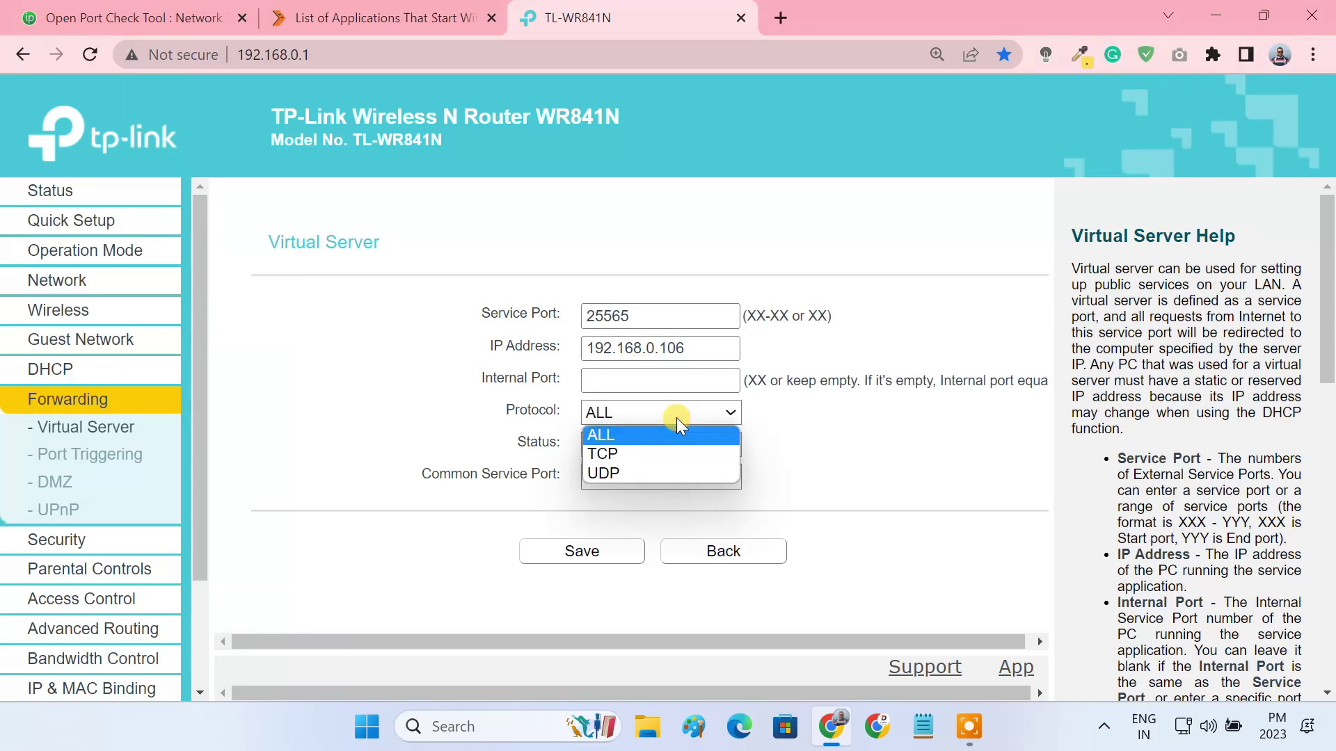
pyautogui.click(645, 453)
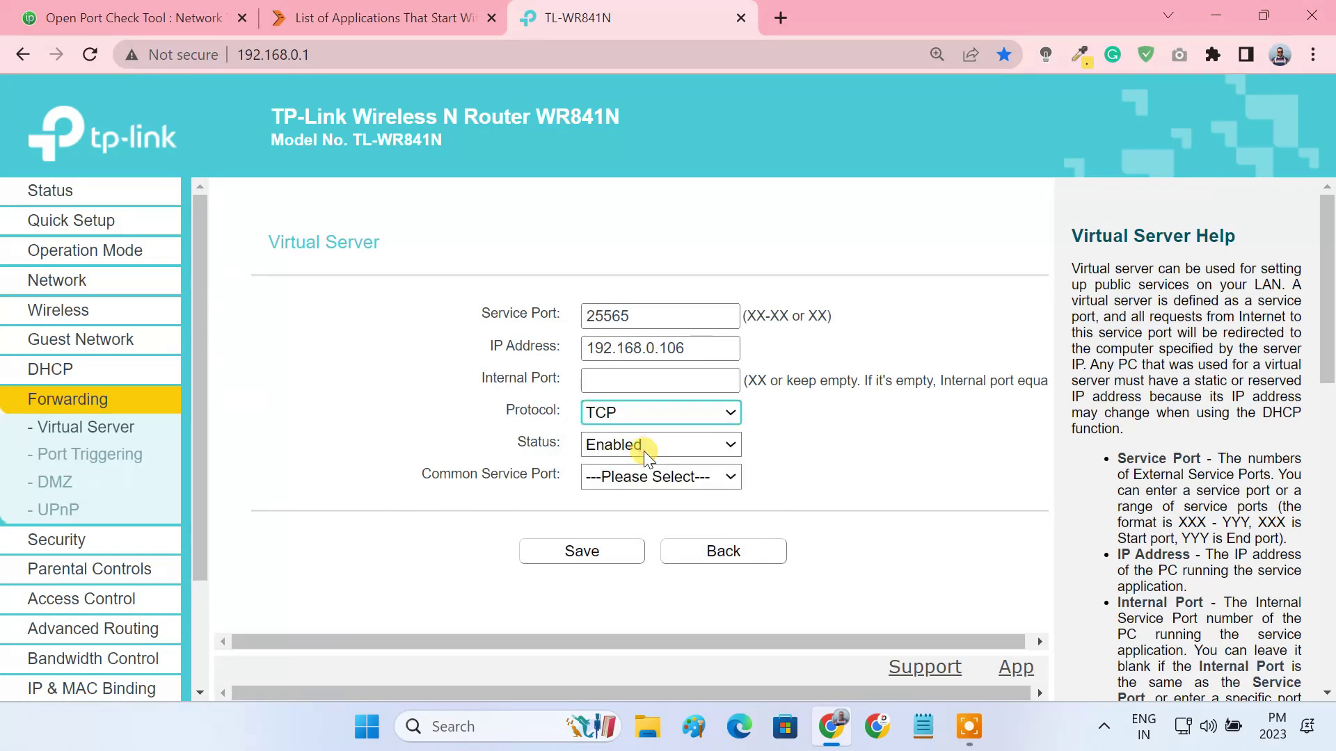
pyautogui.click(593, 554)
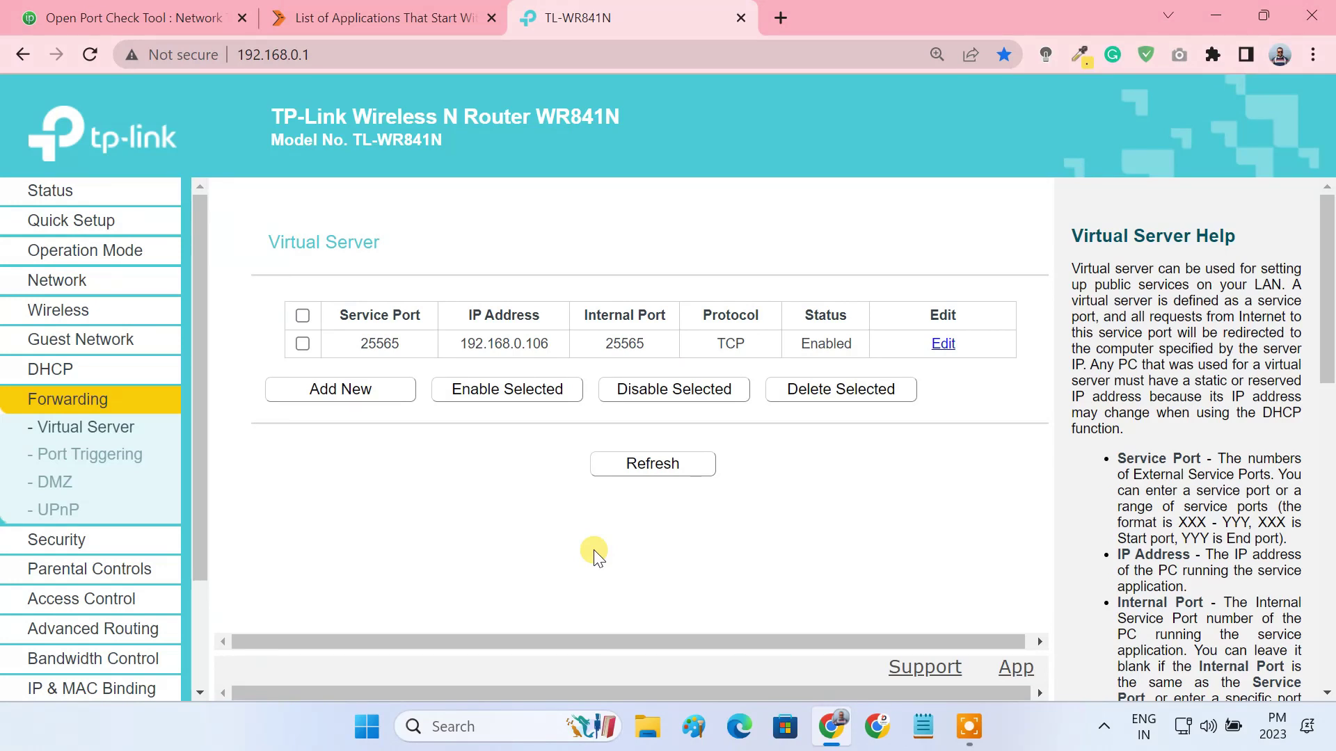
pyautogui.click(399, 397)
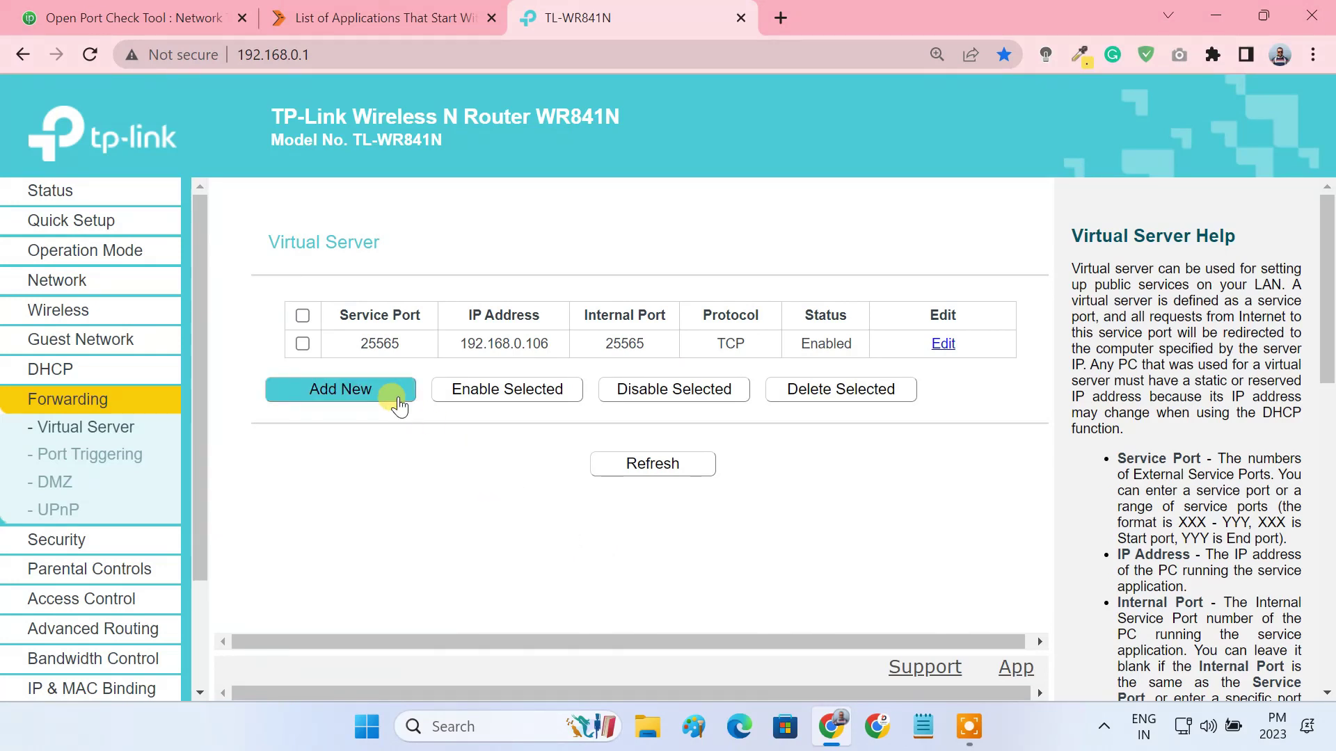
pyautogui.click(376, 24)
pyautogui.moveTo(868, 440); pyautogui.dragTo(769, 440)
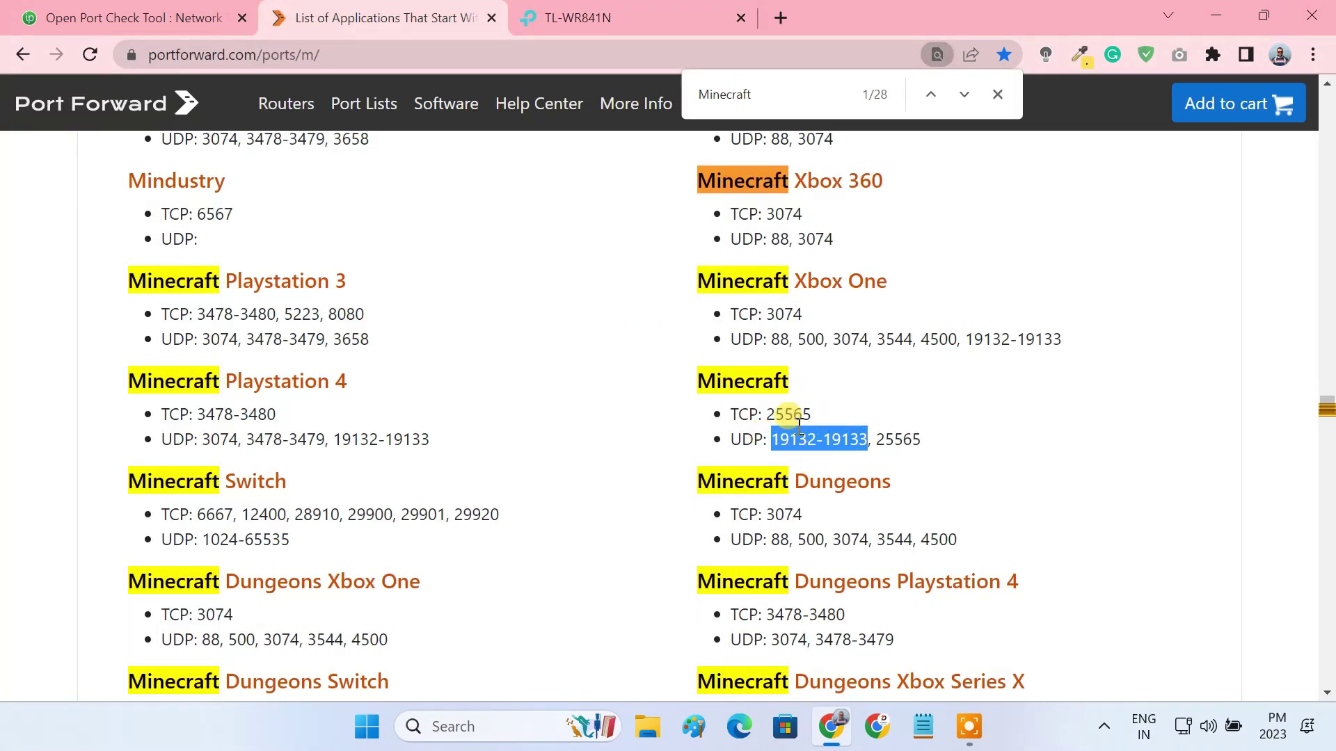
pyautogui.click(665, 28)
pyautogui.click(641, 314)
pyautogui.hotkey('ctrl', 'v')
pyautogui.click(641, 346)
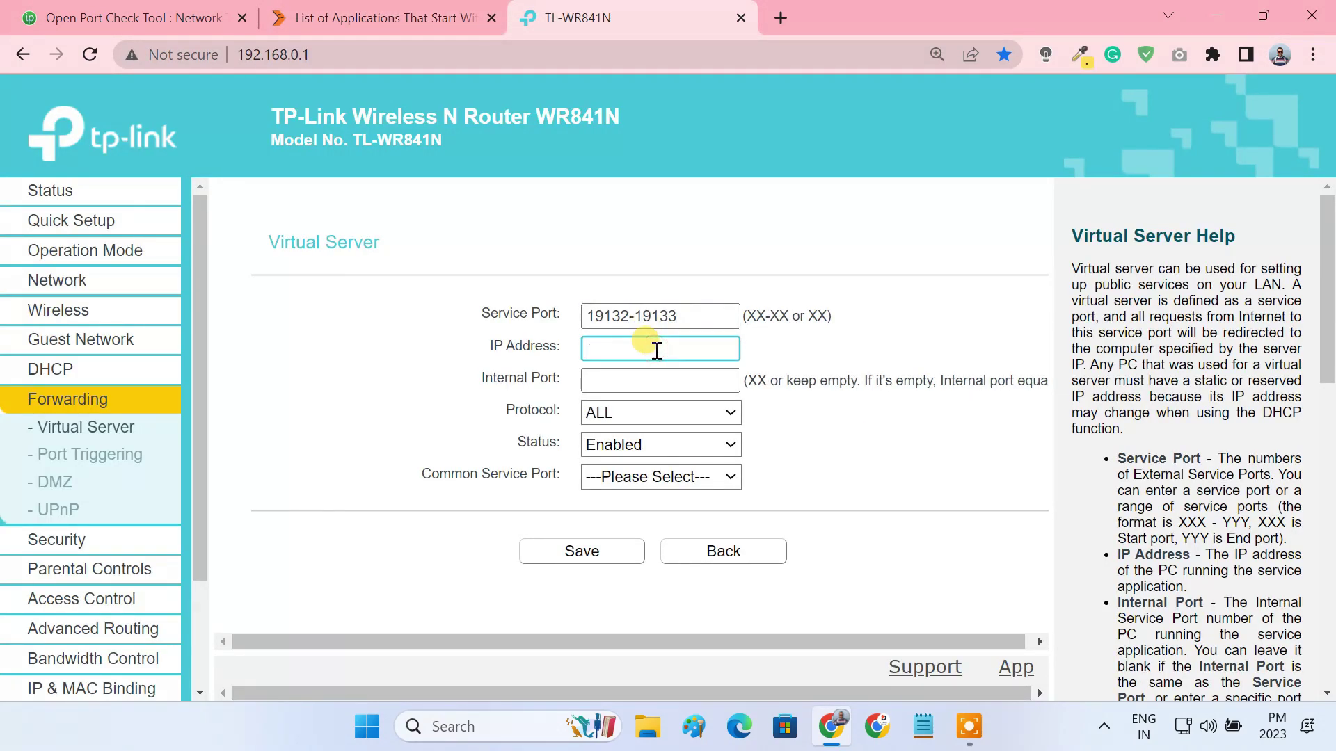
pyautogui.write('192.168.0.106')
pyautogui.click(706, 418)
pyautogui.click(647, 480)
pyautogui.click(612, 549)
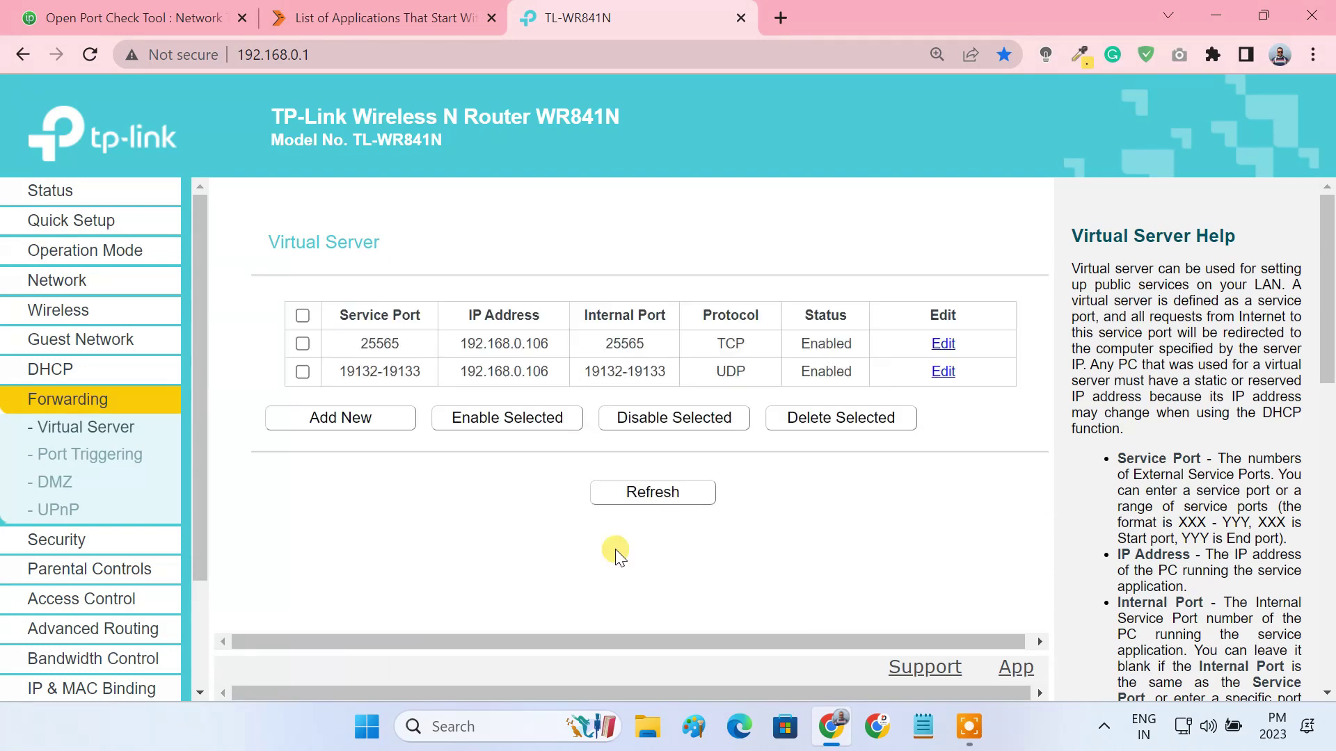
# Step: Add and save a Virtual Server rule for UDP port 25565 to 192.168.0.106
pyautogui.click(390, 421)
pyautogui.click(383, 17)
pyautogui.doubleClick(898, 440)
pyautogui.hotkey('ctrl', 'c')
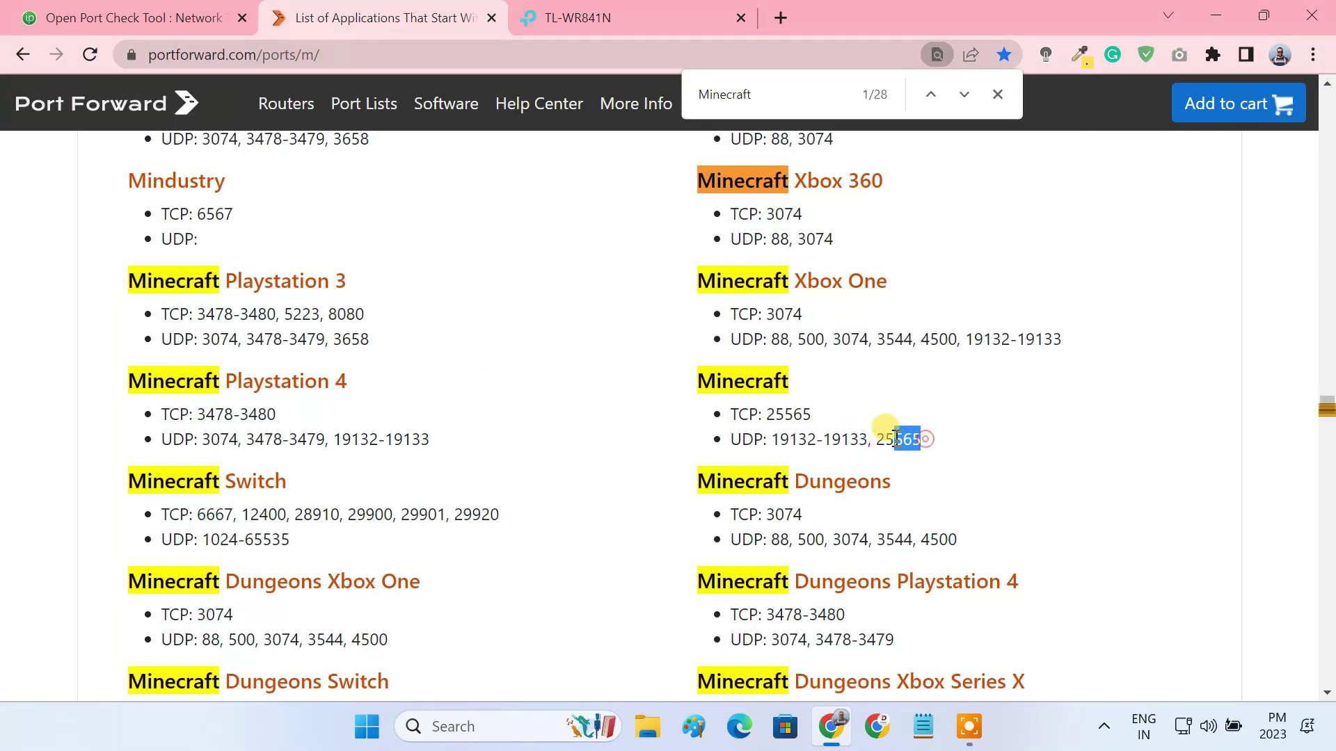
pyautogui.click(664, 17)
pyautogui.click(653, 311)
pyautogui.hotkey('ctrl', 'v')
pyautogui.click(671, 348)
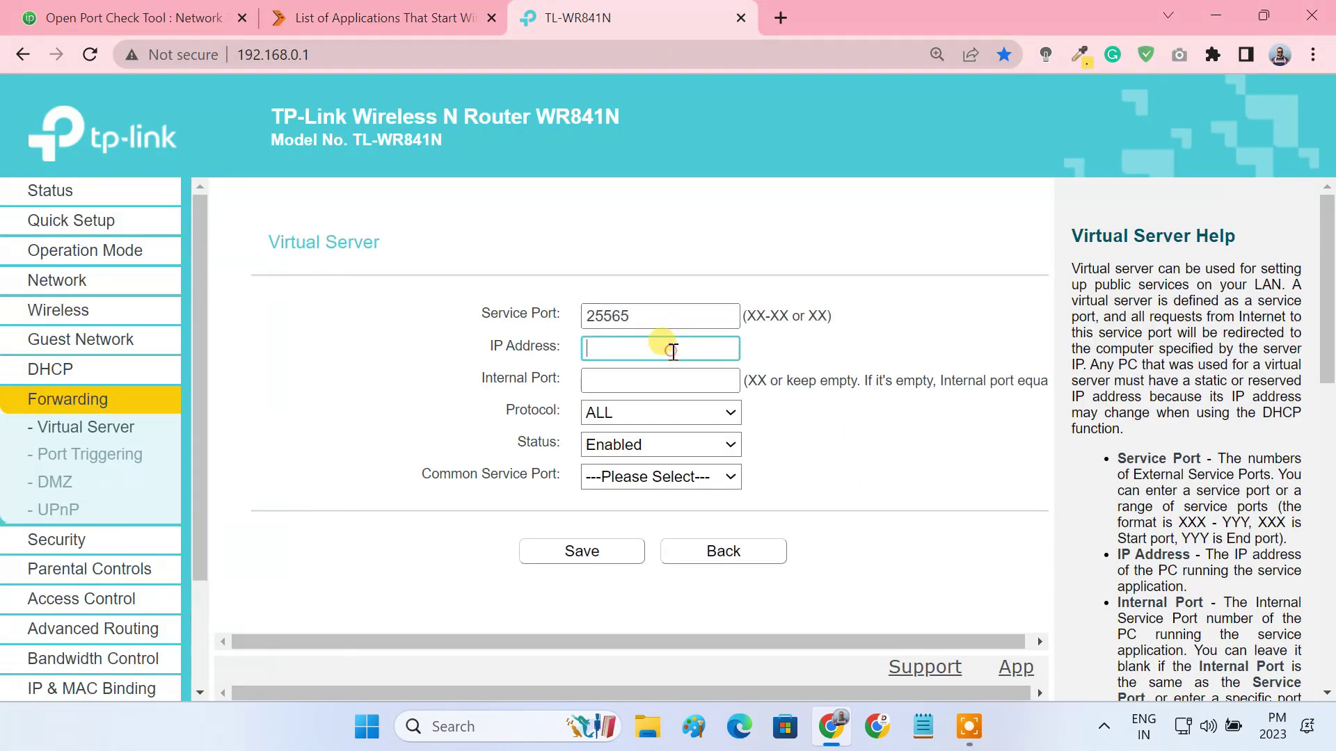
pyautogui.write('192.168.0.106')
pyautogui.click(689, 412)
pyautogui.click(656, 471)
pyautogui.click(585, 551)
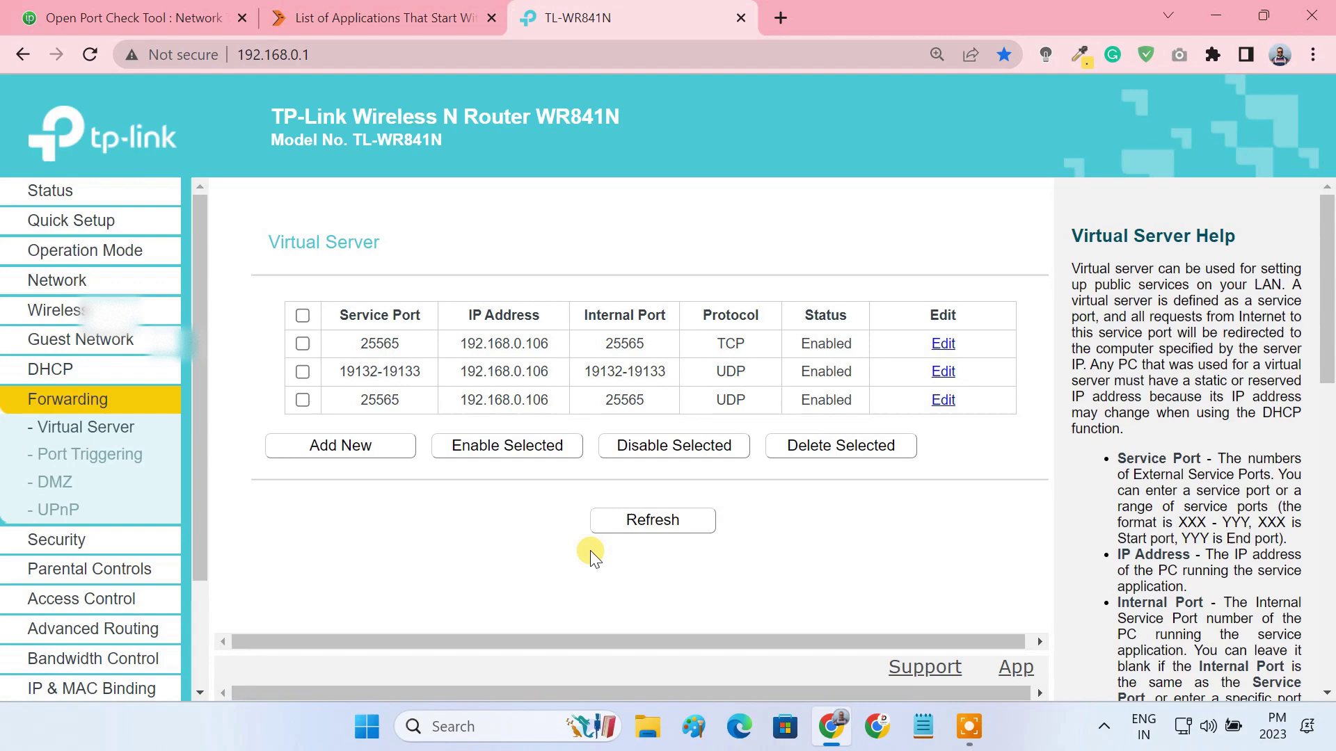
# Step: Check port 25565 on the public IP with the Open Port Check Tool, which reports it blocked
pyautogui.click(164, 18)
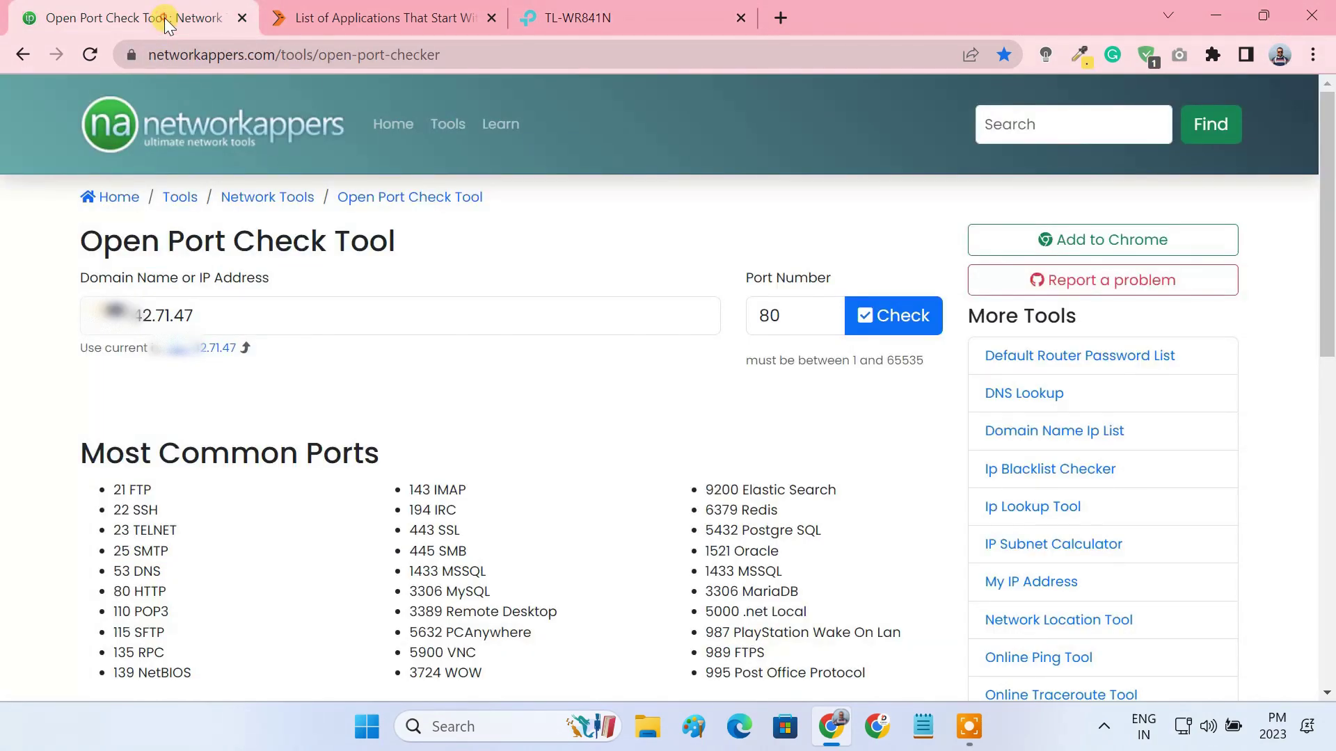
pyautogui.click(458, 57)
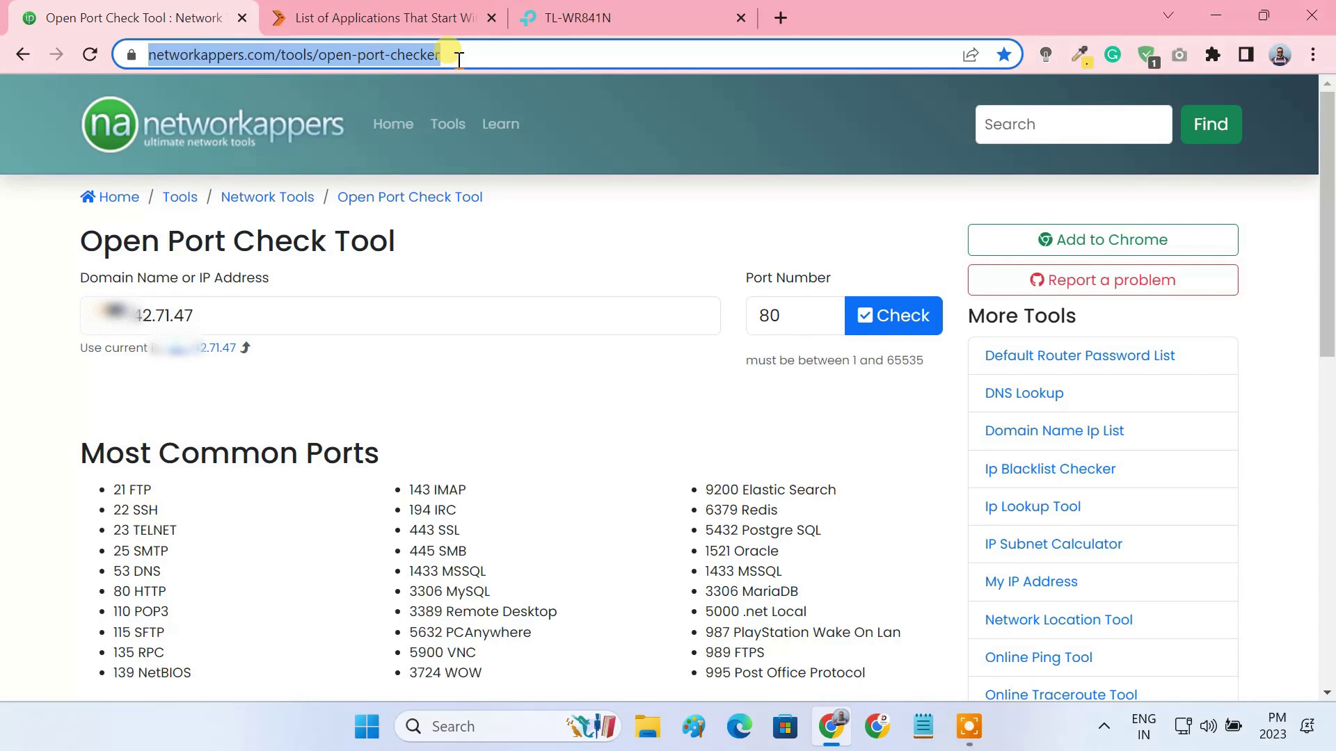
pyautogui.moveTo(215, 313); pyautogui.dragTo(75, 309)
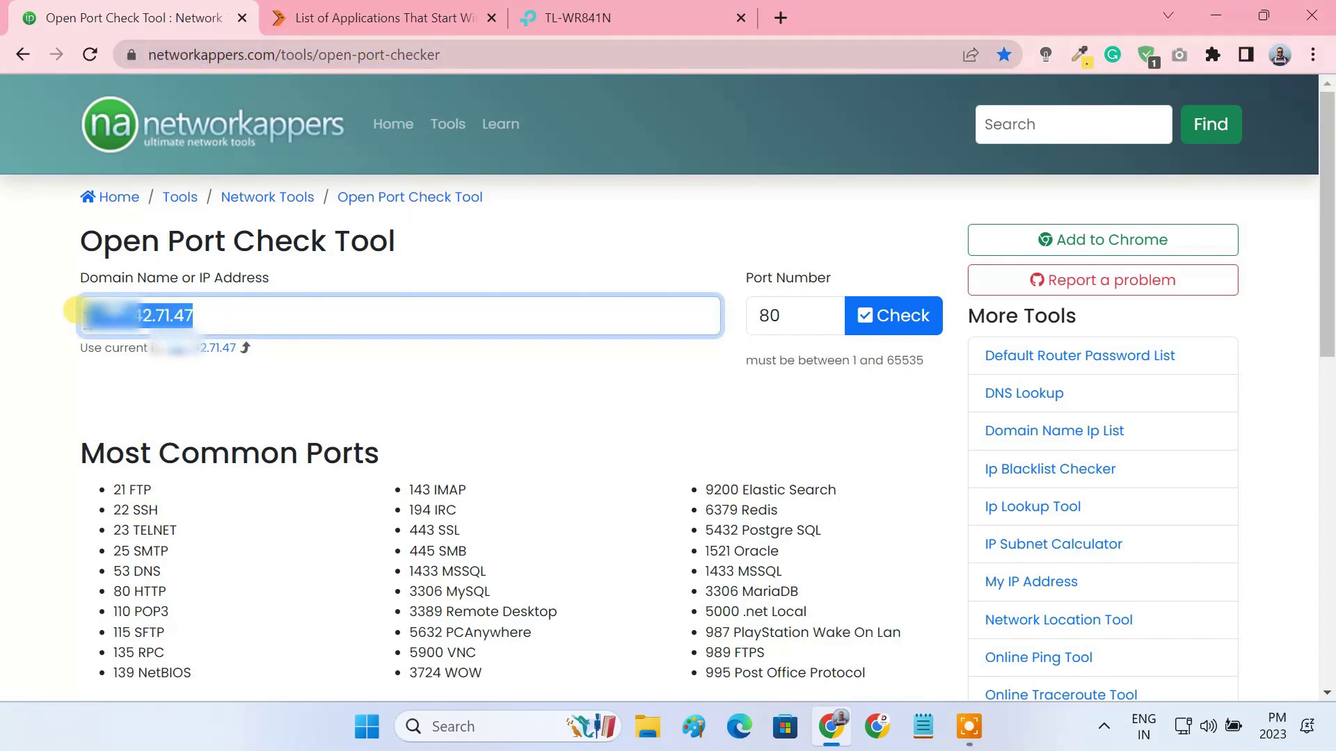
pyautogui.click(784, 316)
pyautogui.doubleClick(784, 317)
pyautogui.press('BackSpace')
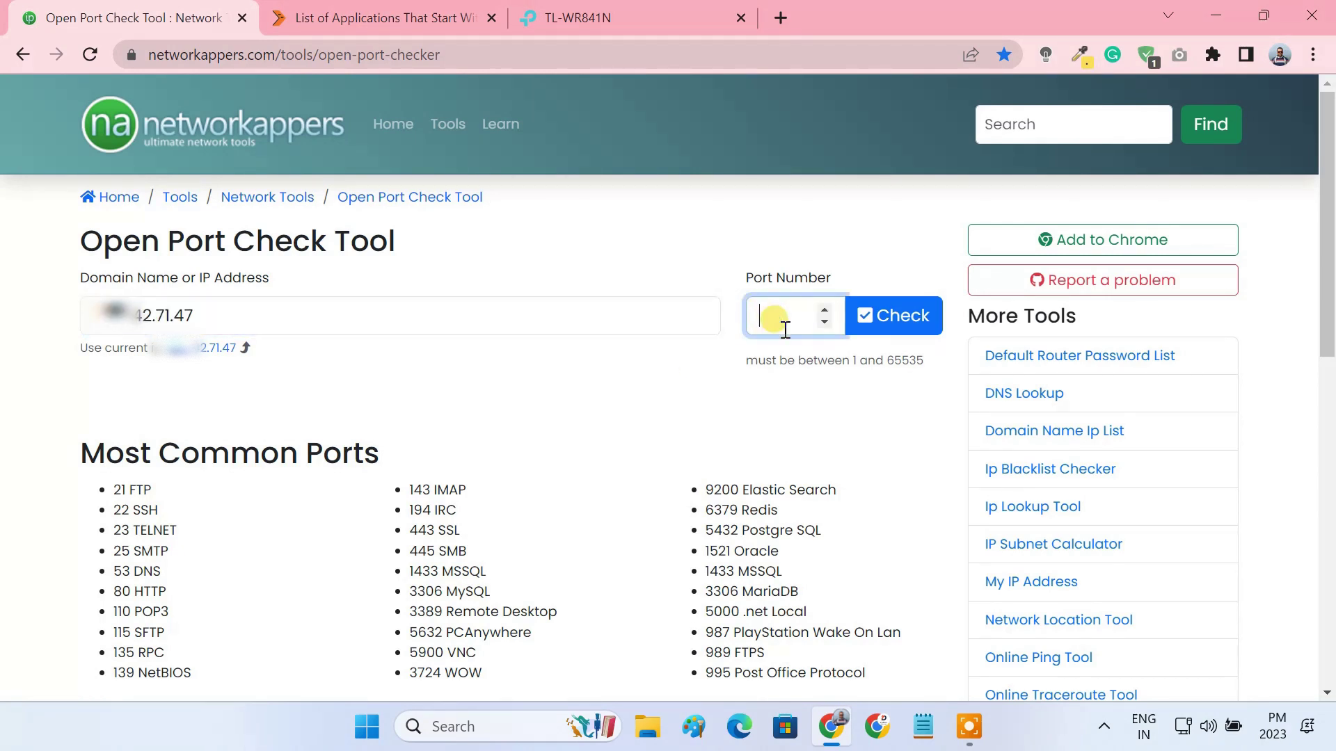
pyautogui.write('25565')
pyautogui.click(891, 323)
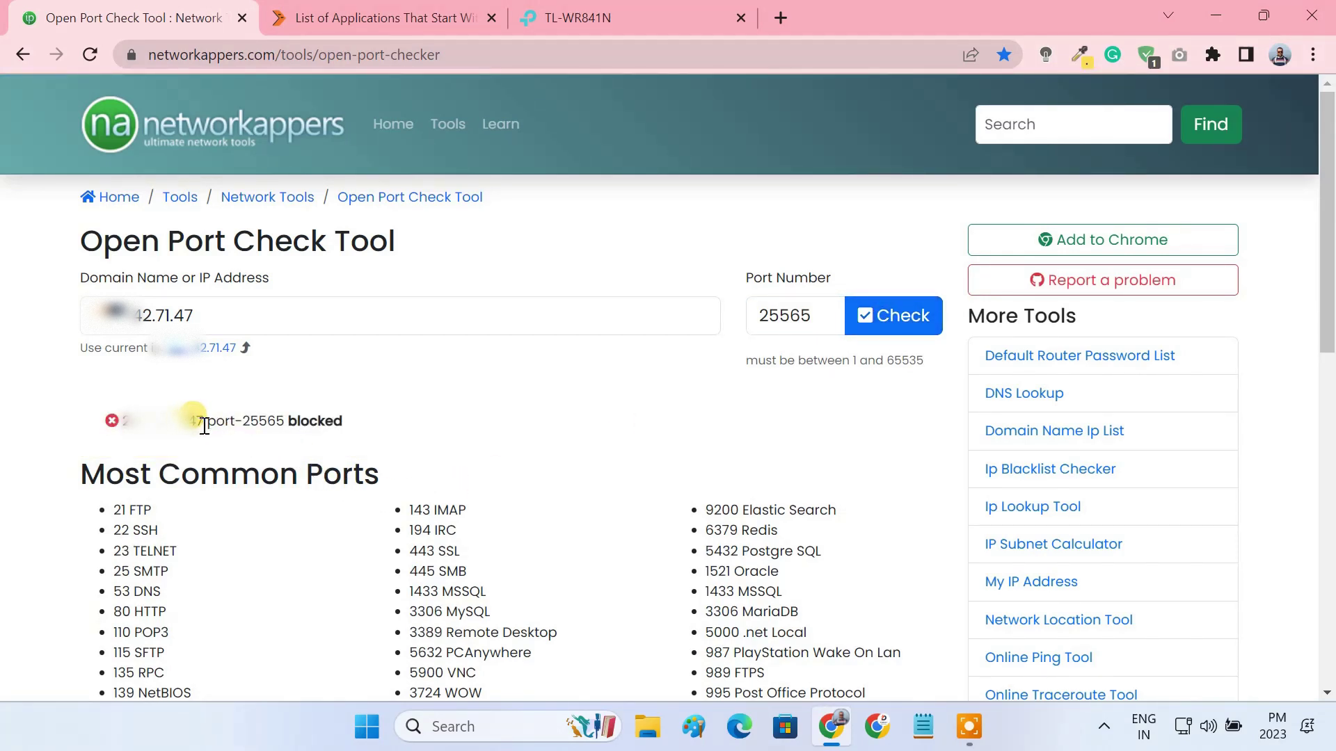
pyautogui.moveTo(204, 426); pyautogui.dragTo(344, 421)
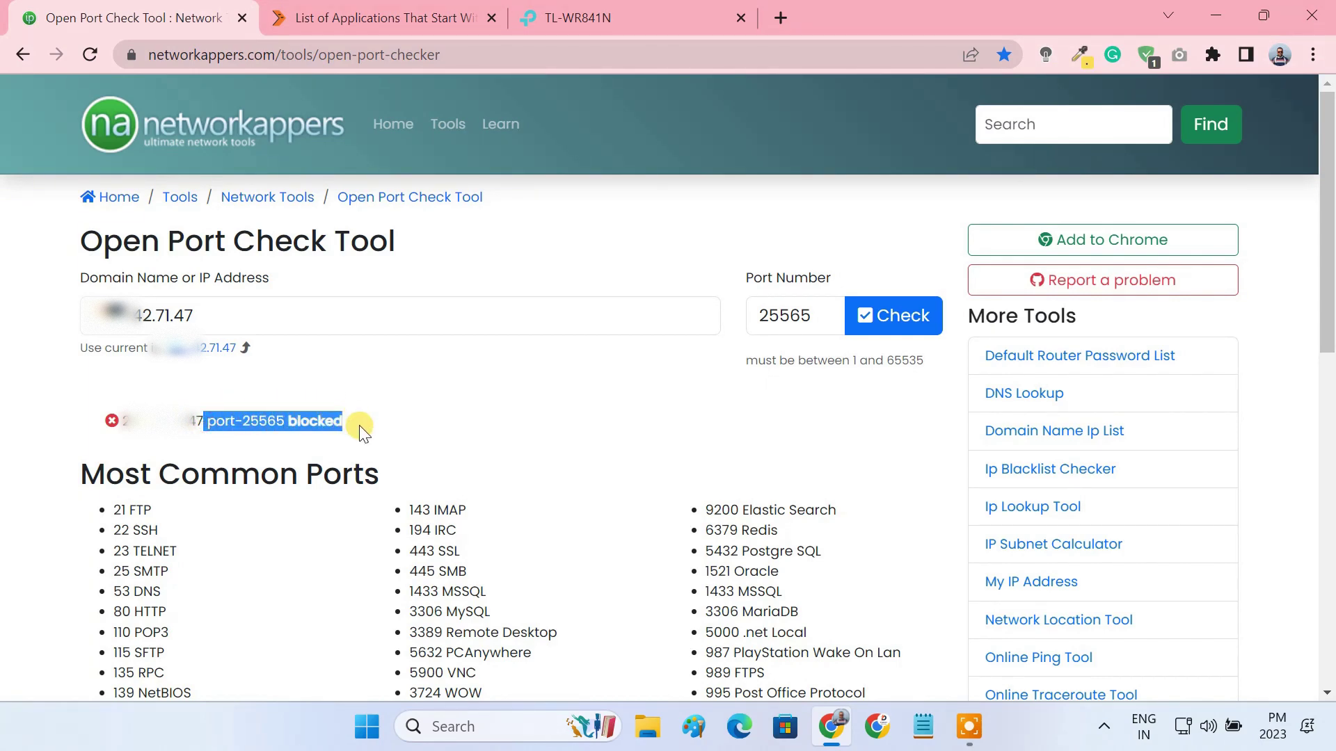
# Step: Show the router Status WAN IP 10.34.34.29 and compare it with the port checker's public IP
pyautogui.click(581, 20)
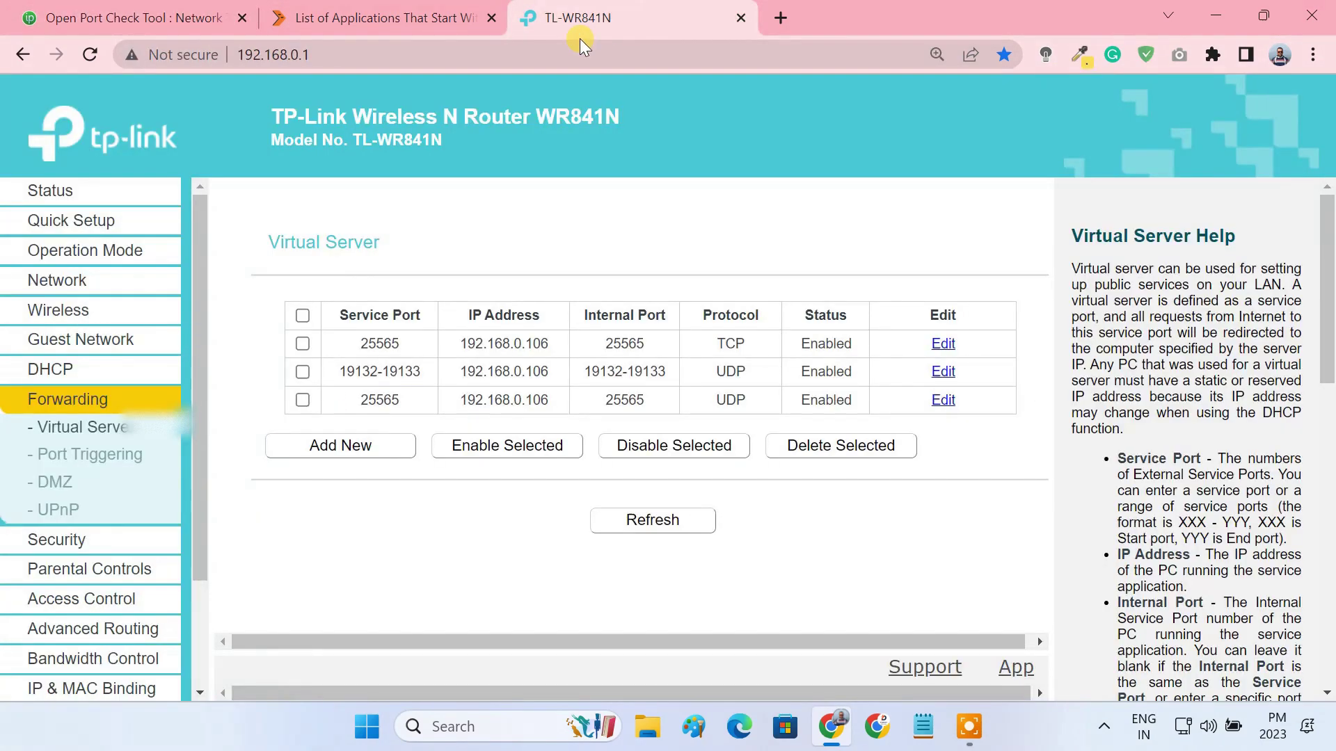
pyautogui.click(50, 190)
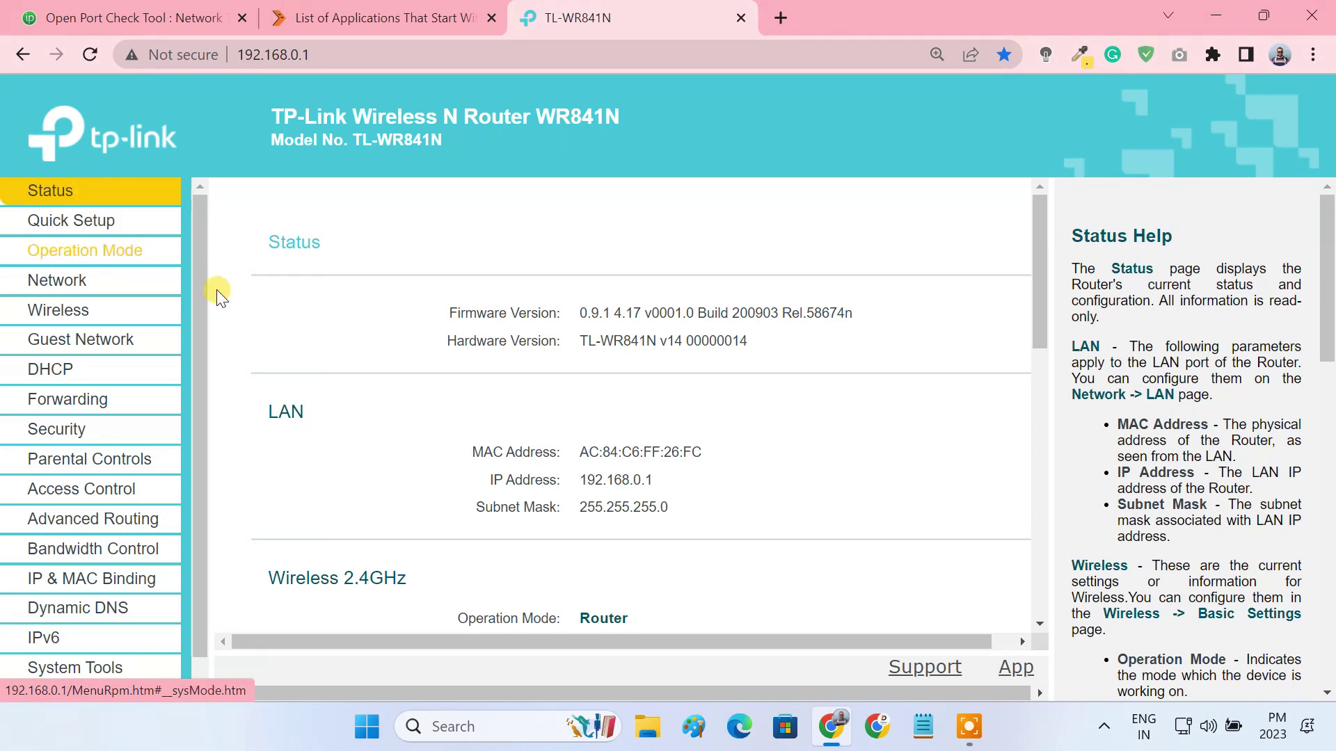
pyautogui.scroll(-7, 802, 473)
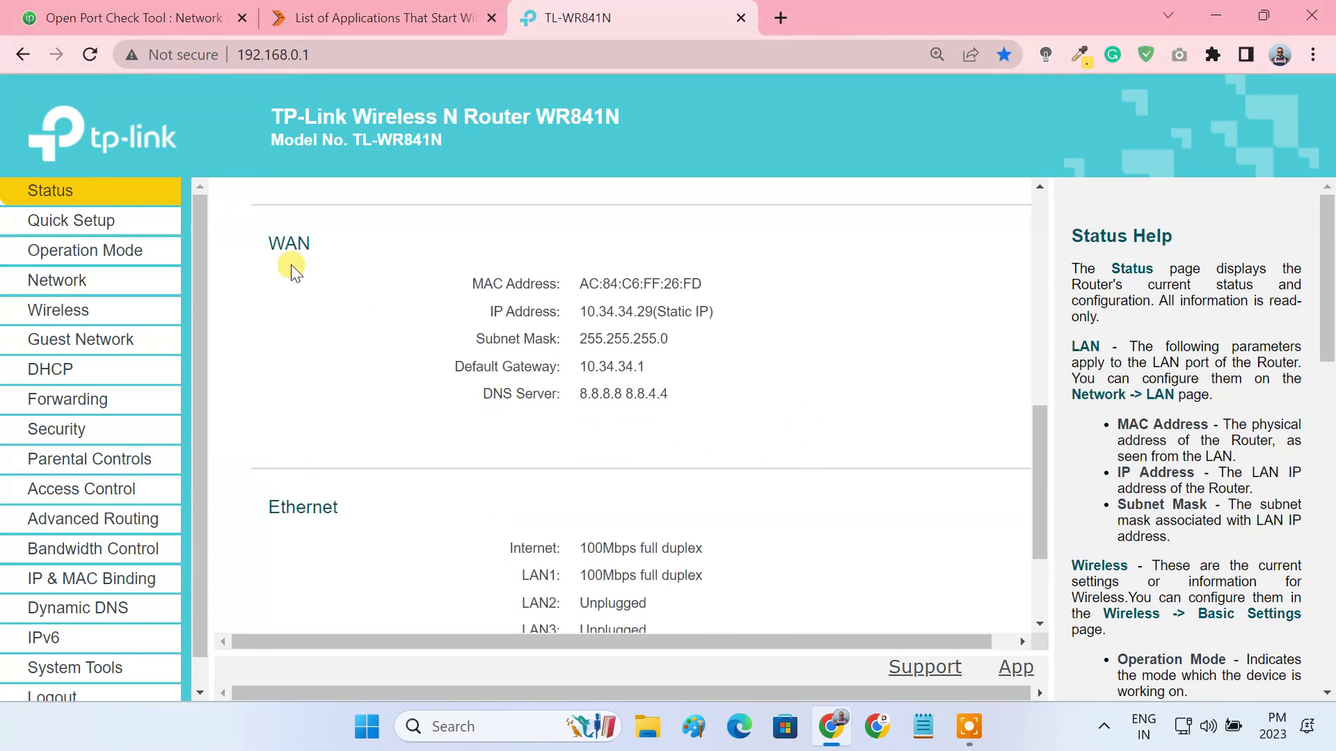
pyautogui.moveTo(580, 311); pyautogui.dragTo(654, 318)
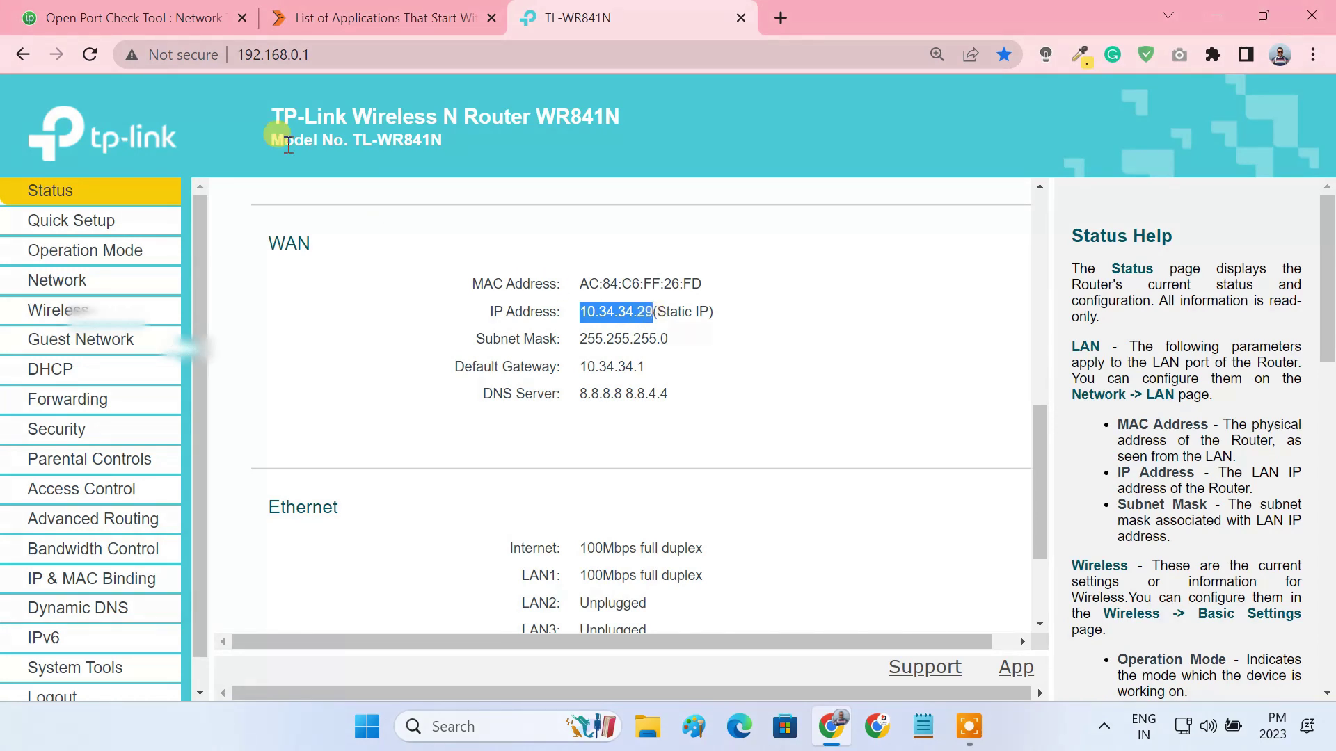
pyautogui.click(190, 19)
pyautogui.moveTo(223, 315); pyautogui.dragTo(84, 315)
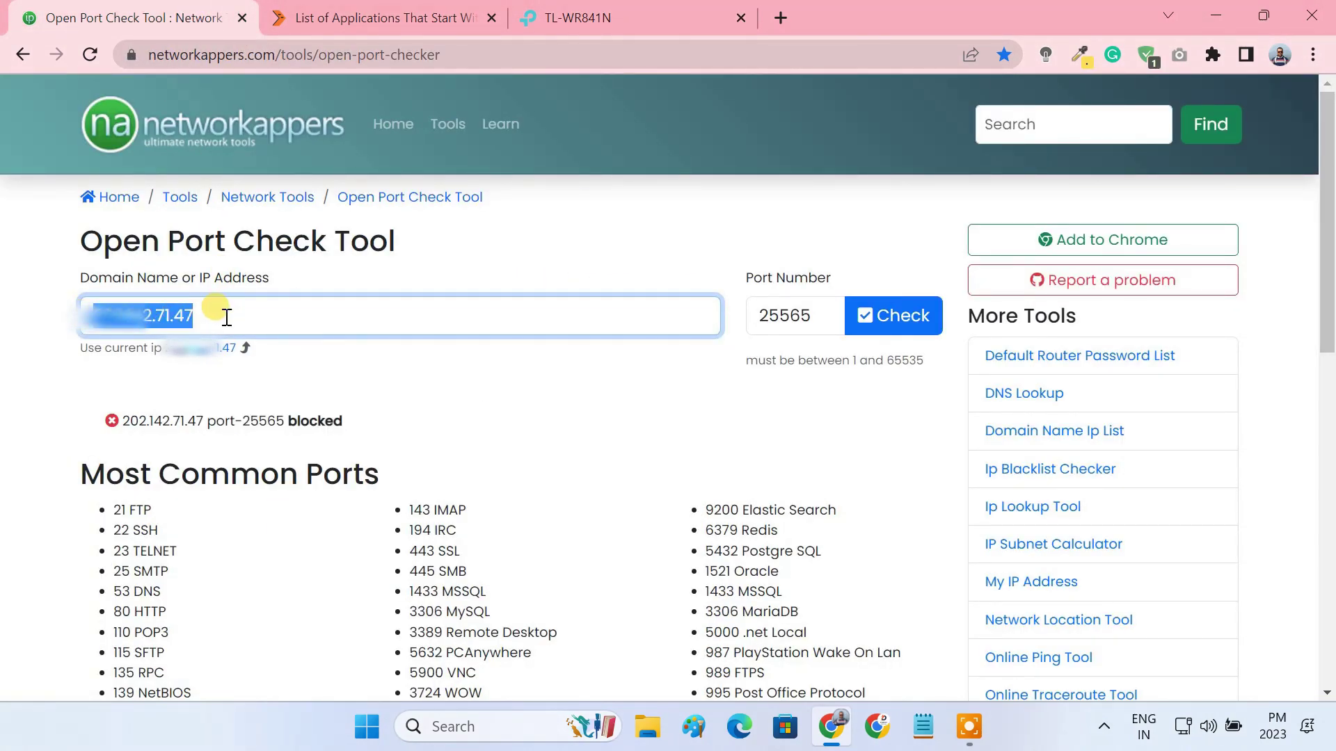
pyautogui.click(599, 19)
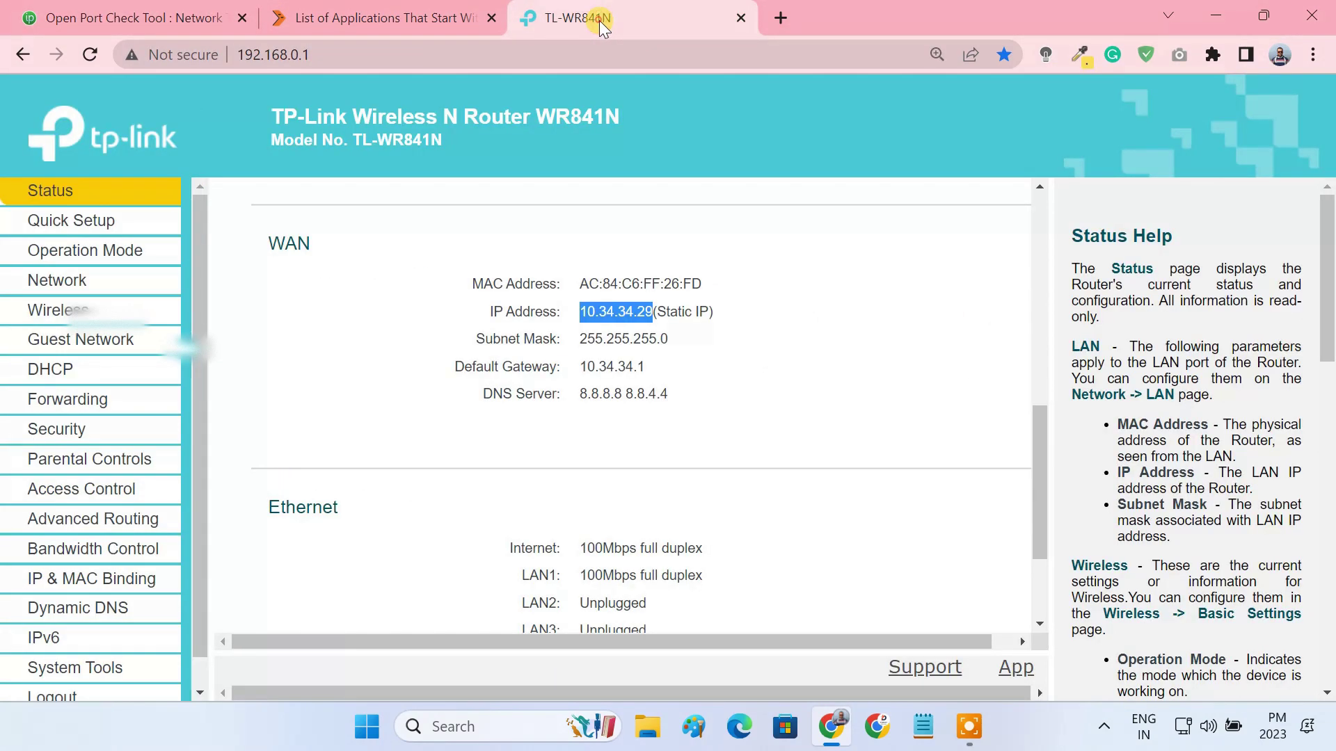
pyautogui.click(647, 330)
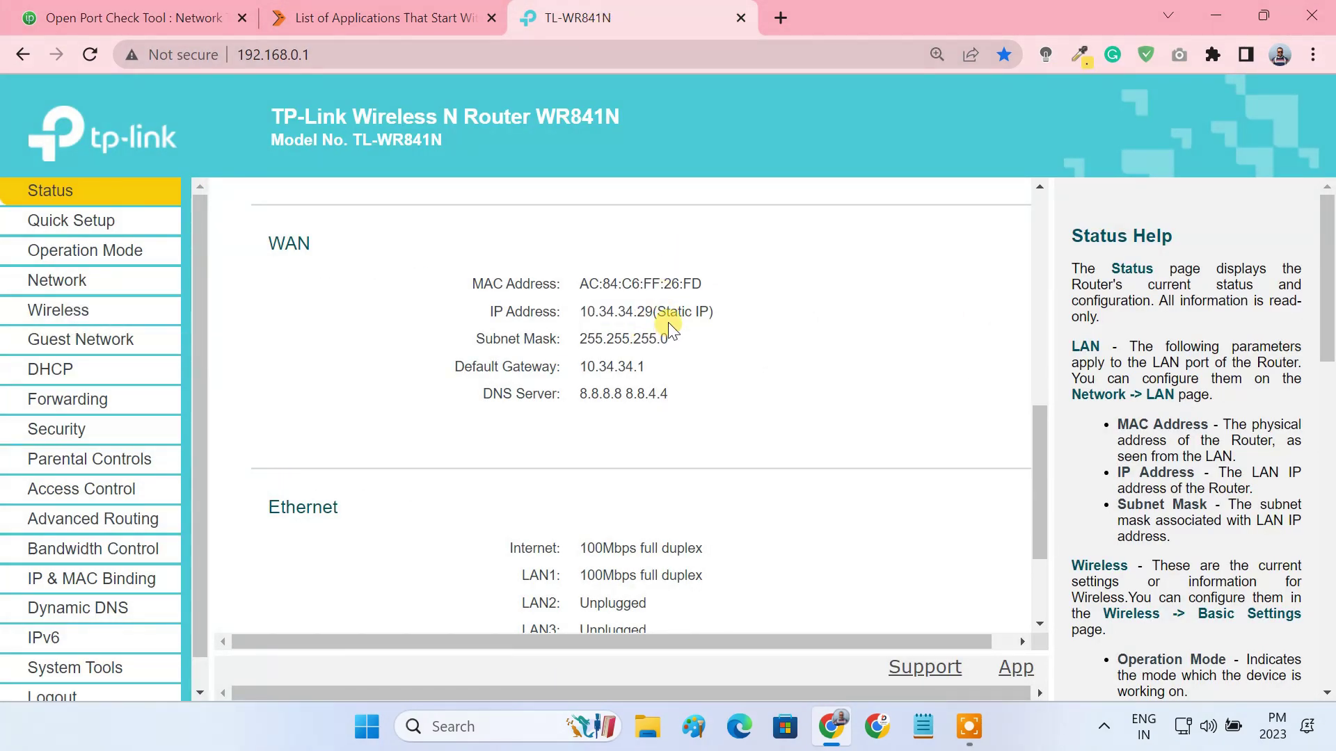
# Step: Launch Command Prompt from the 'cmd' search and run tracert to the public IP
pyautogui.click(494, 726)
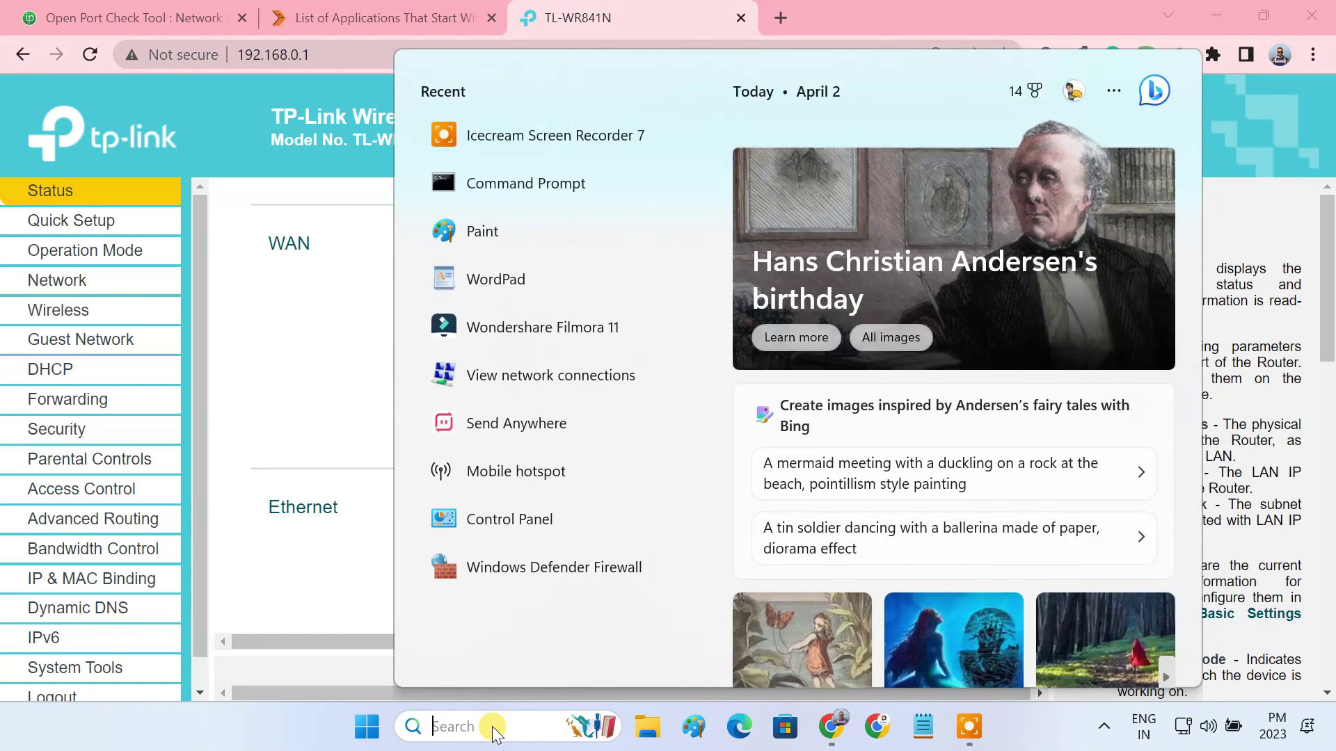
pyautogui.write('cmd')
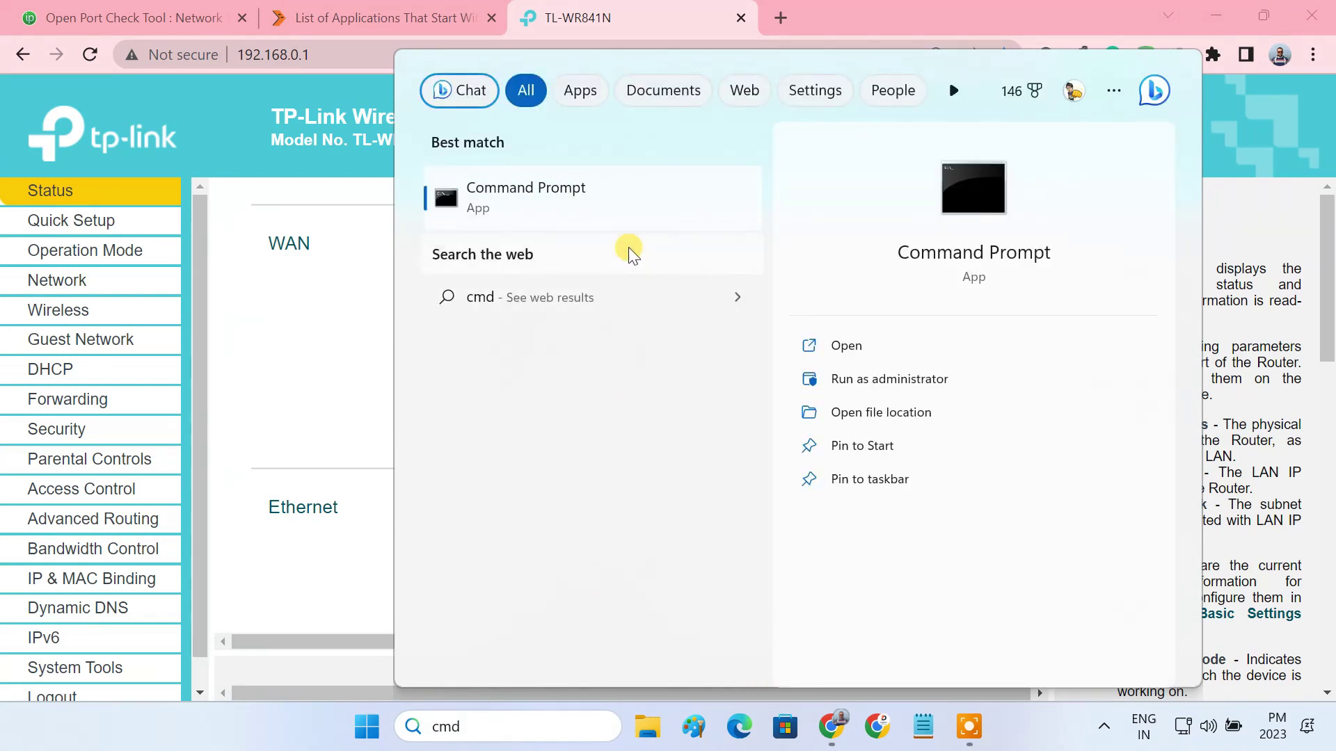
pyautogui.click(626, 192)
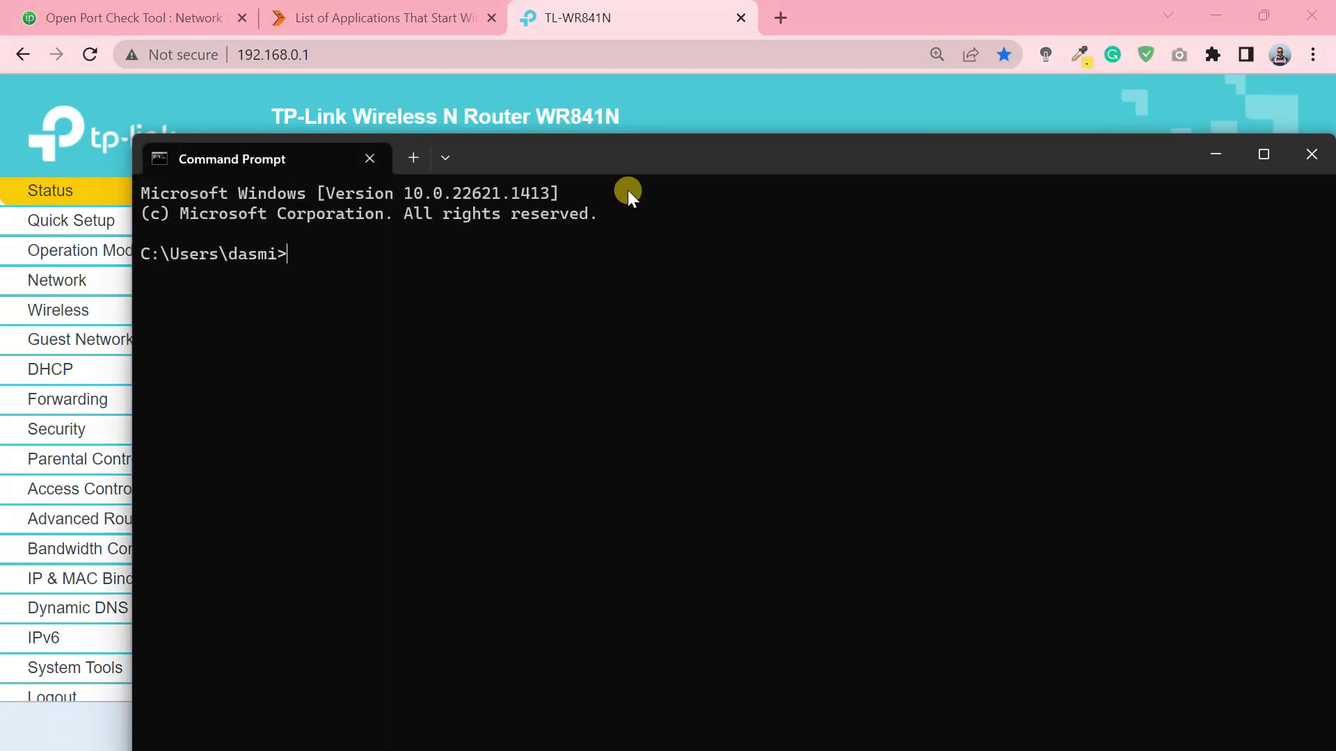
pyautogui.write('tracert 2xx.xxx.71.47')
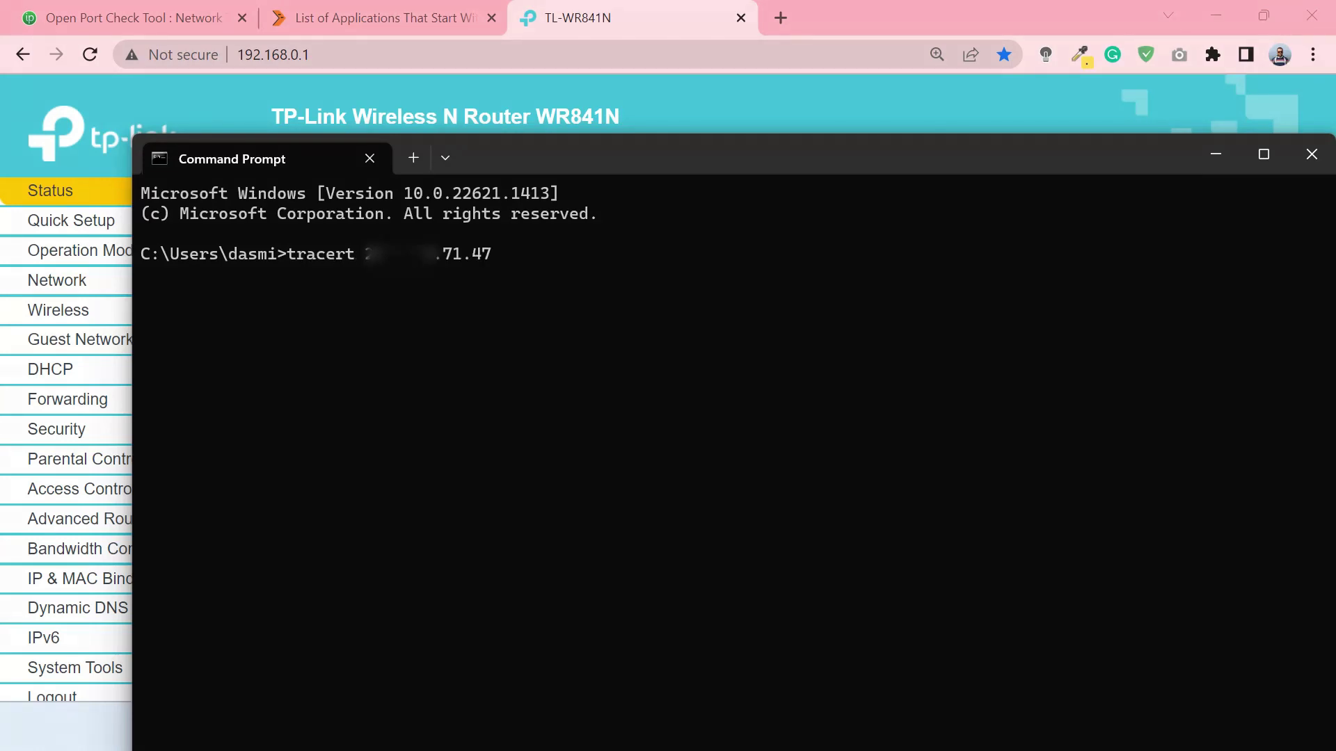
pyautogui.press('Return')
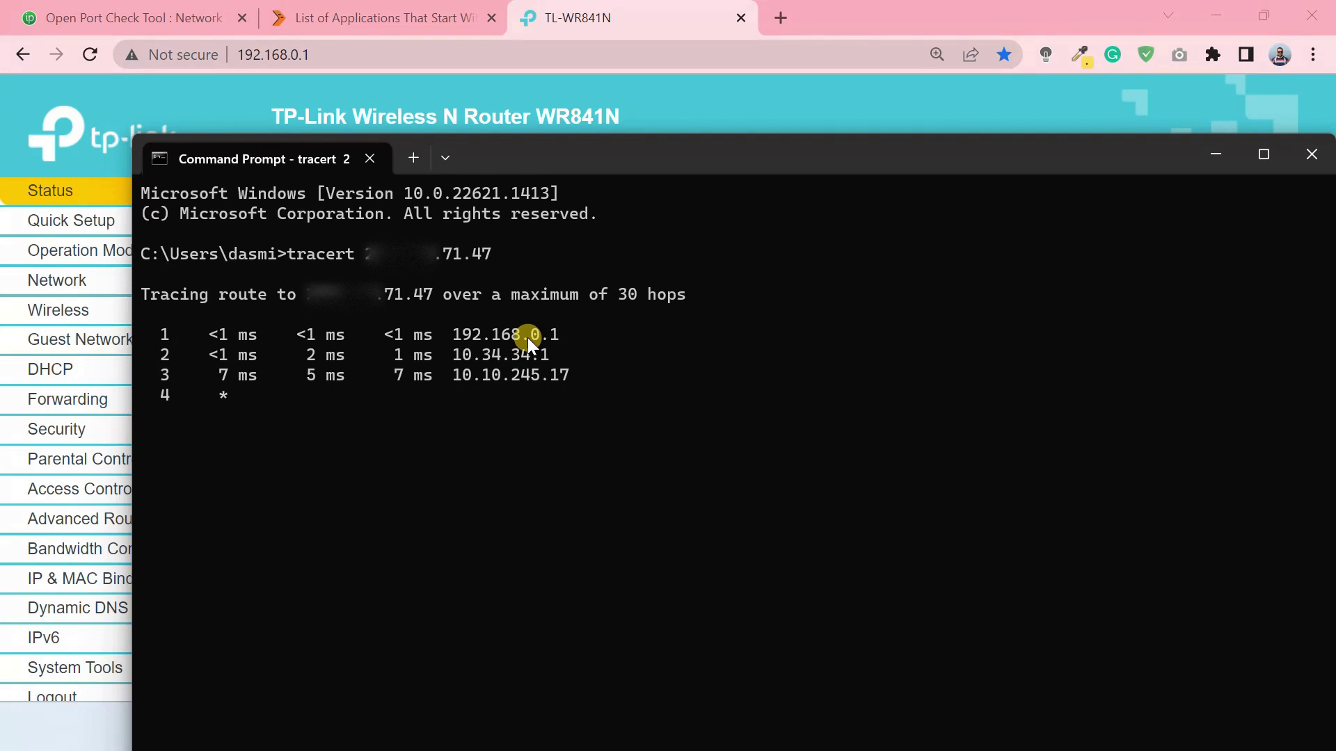
# Step: Close the Command Prompt traceroute window
pyautogui.click(1315, 165)
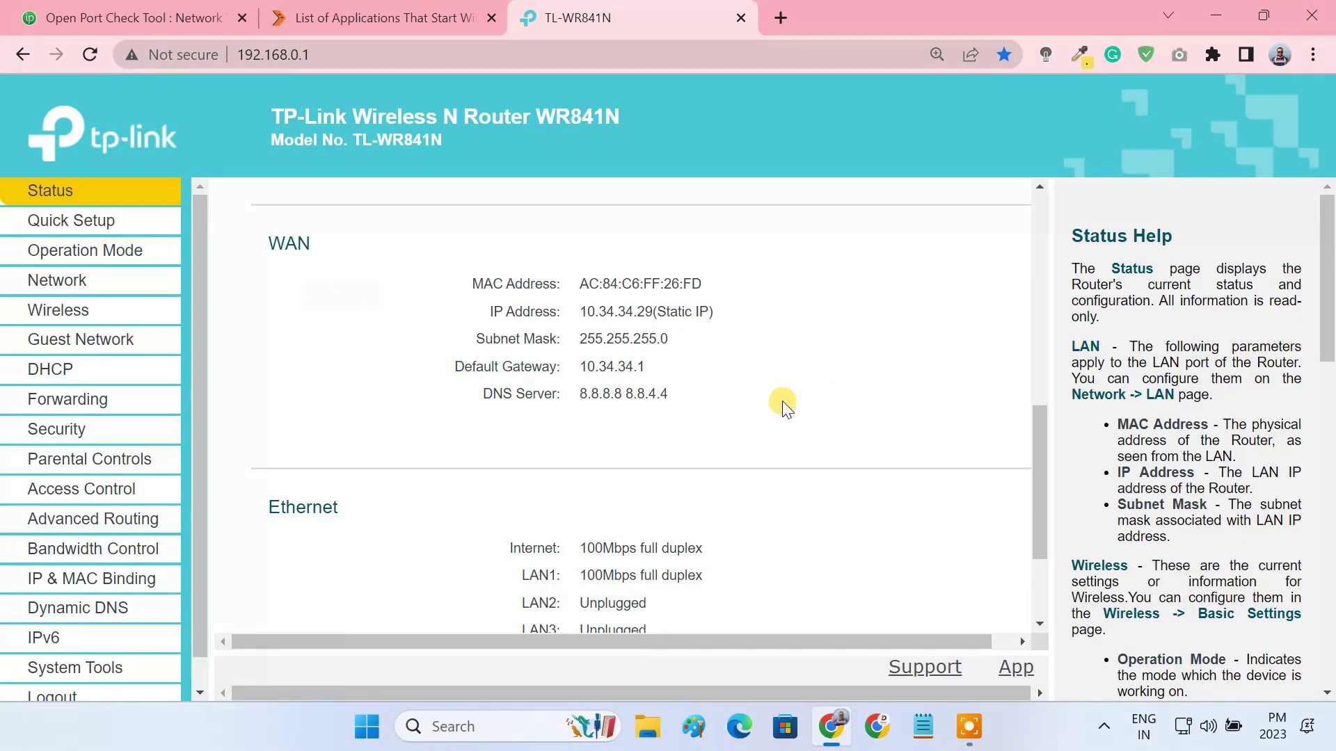